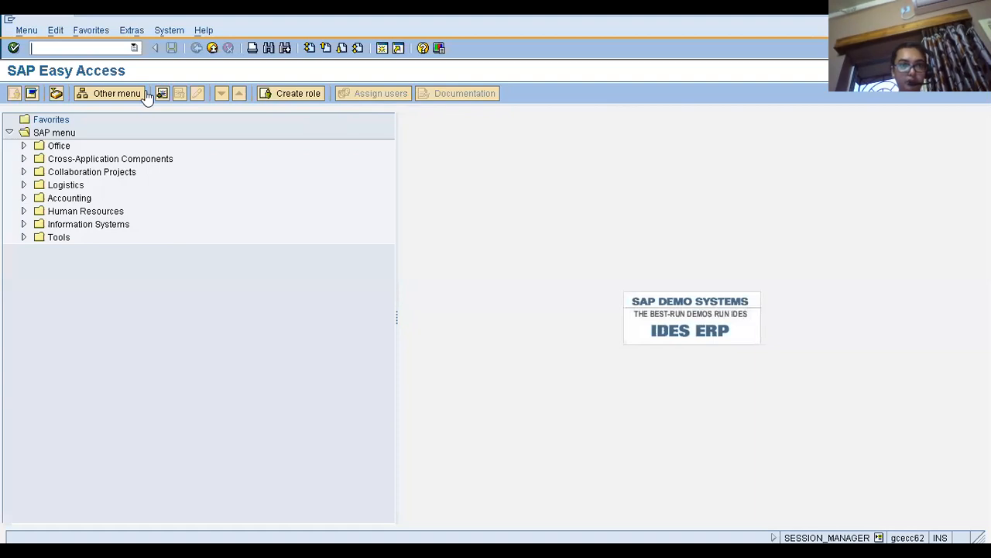
Start transaction SPRO to reach the SAP Customizing Implementation Guide
text(spro)
key(Return)
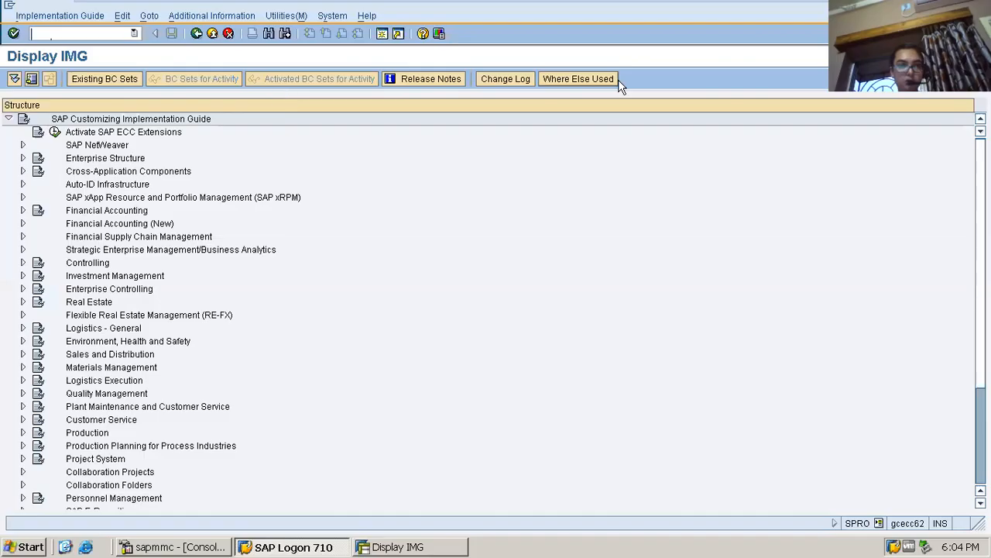
Under Financial Accounting Global Settings, Tax on Sales/Purchases, Basic Settings, open the Define Procedures activity of Check Calculation Procedure
click(23, 211)
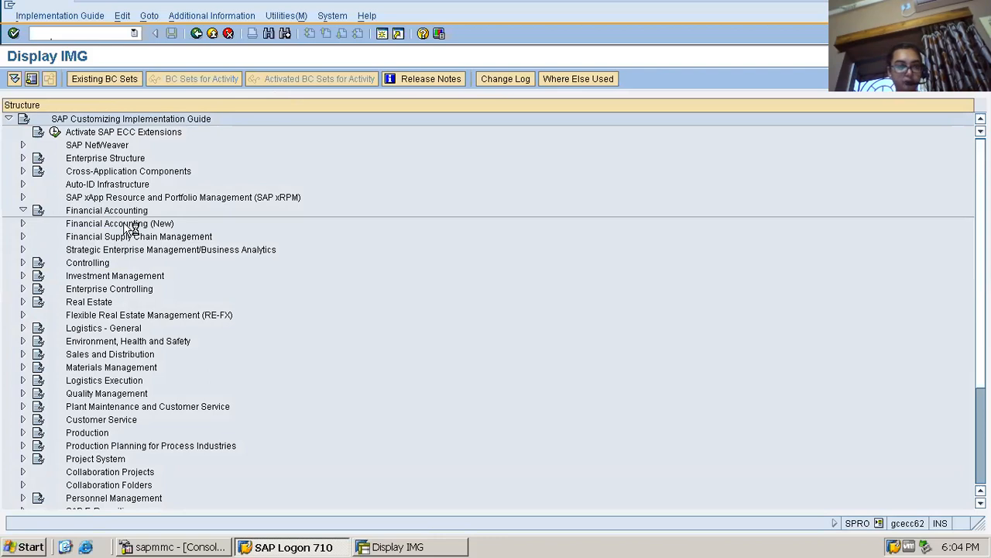
click(38, 223)
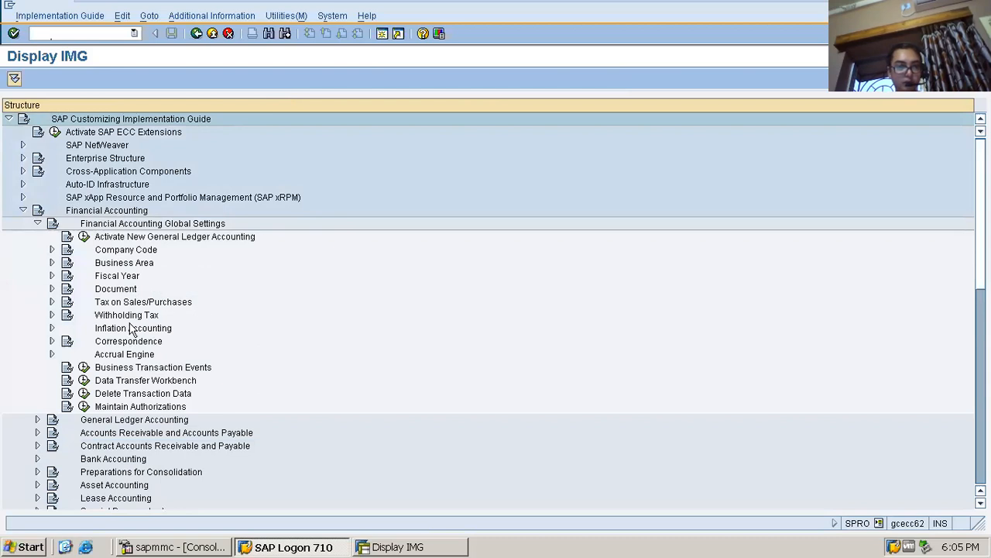
click(49, 303)
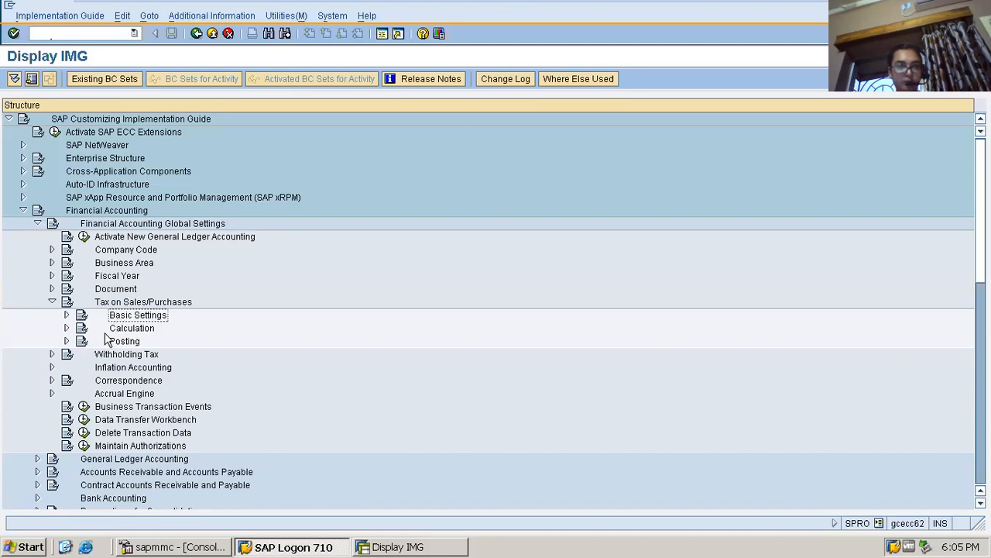
click(68, 315)
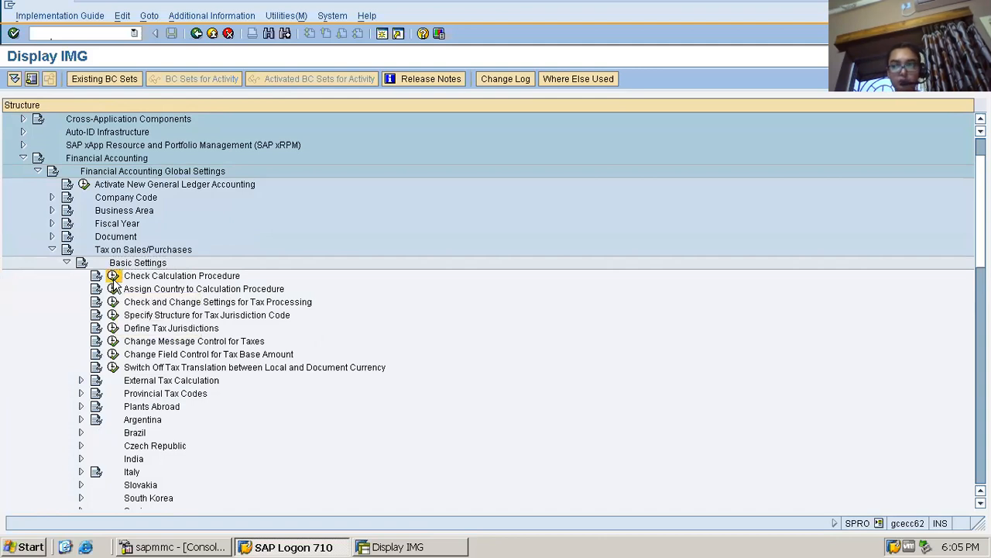
click(113, 277)
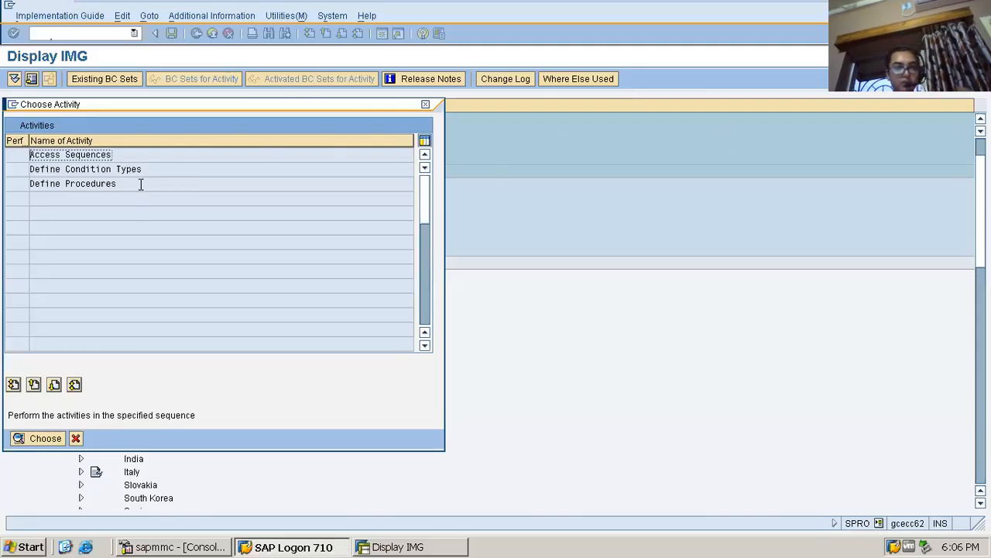
double_click(141, 184)
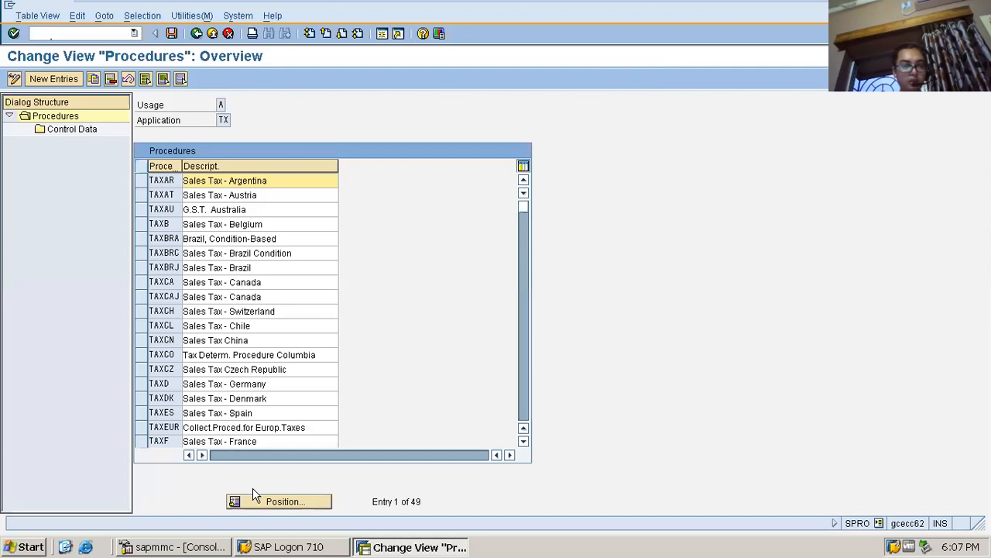
Position the tax procedures list at procedure TAXNL
click(253, 501)
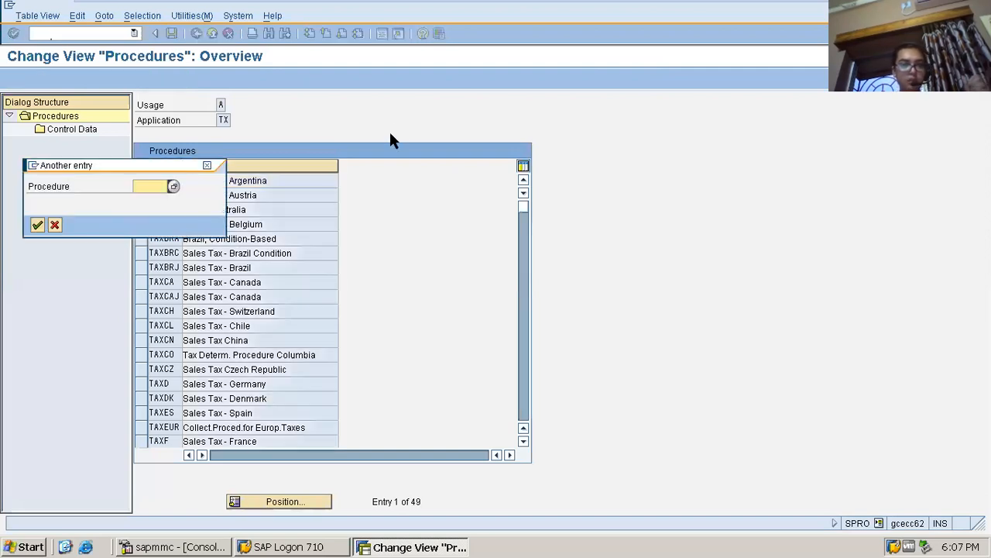
click(207, 167)
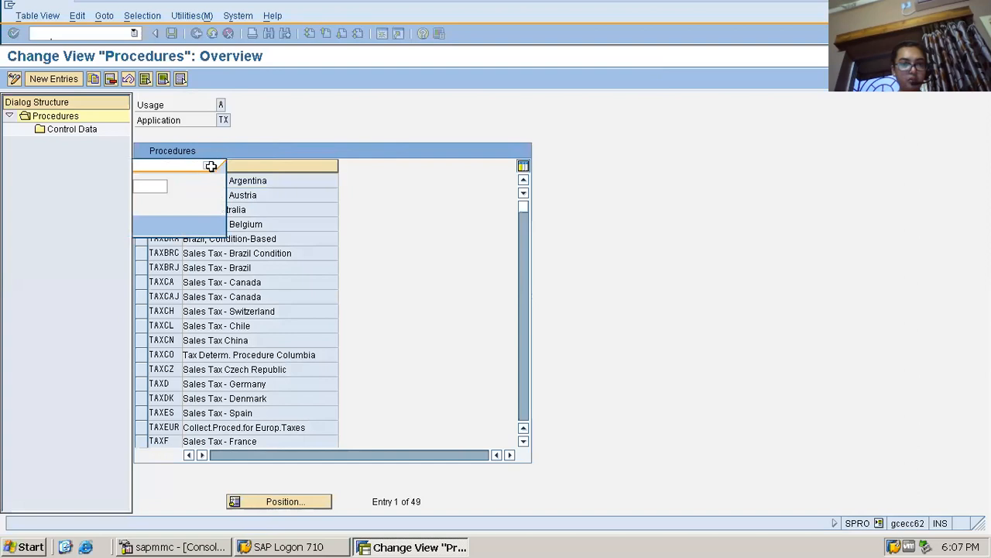
click(275, 503)
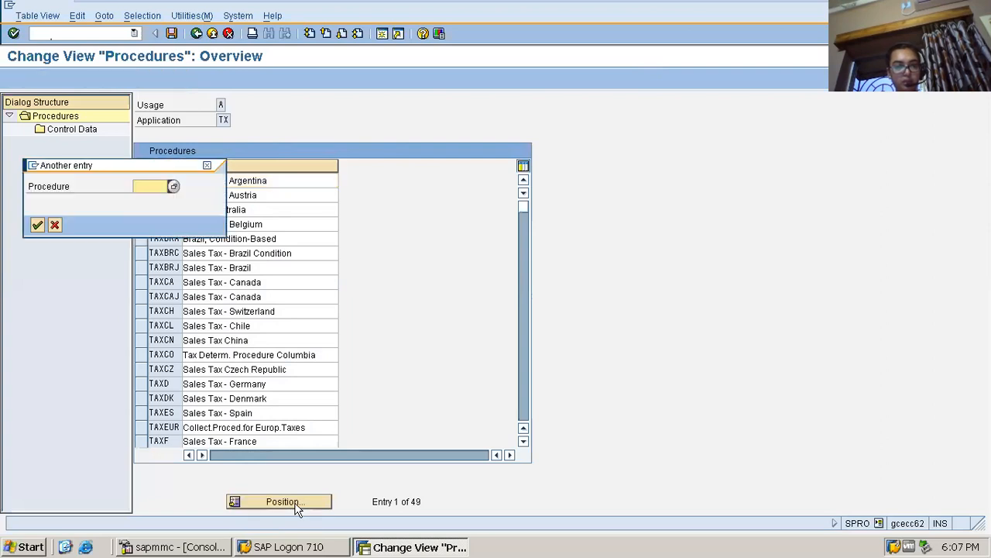
text(ta)
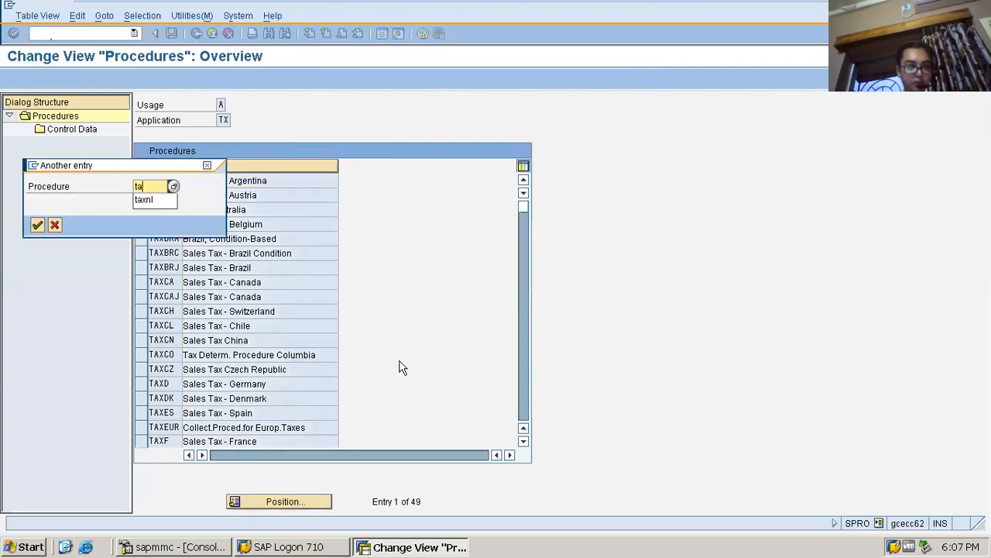
click(155, 200)
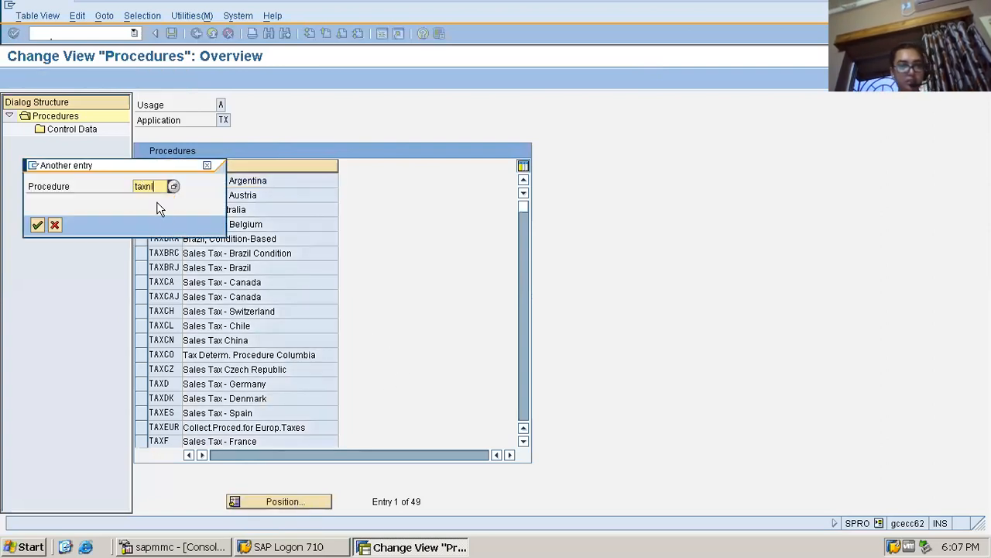
click(36, 226)
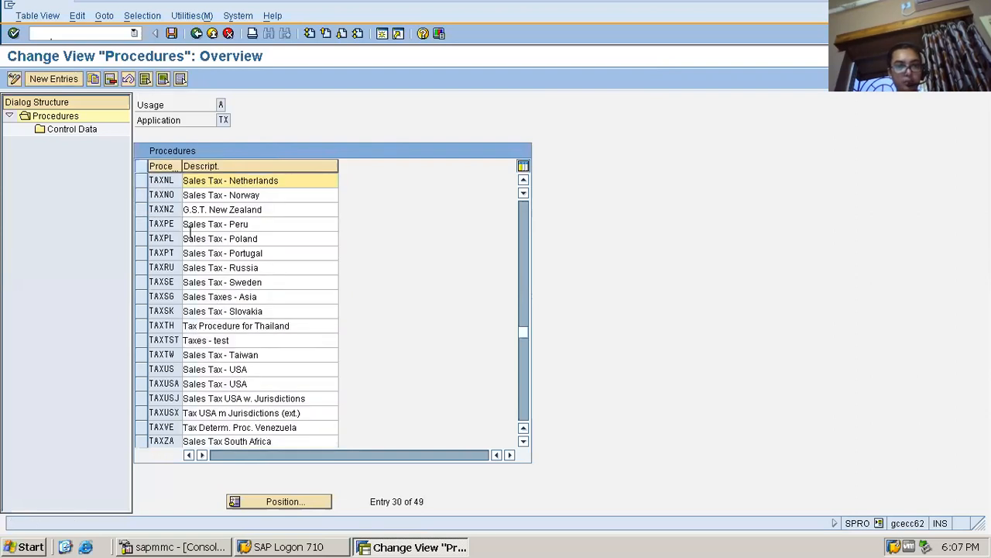
Select the TAXNL procedure and display its Control Data
click(143, 182)
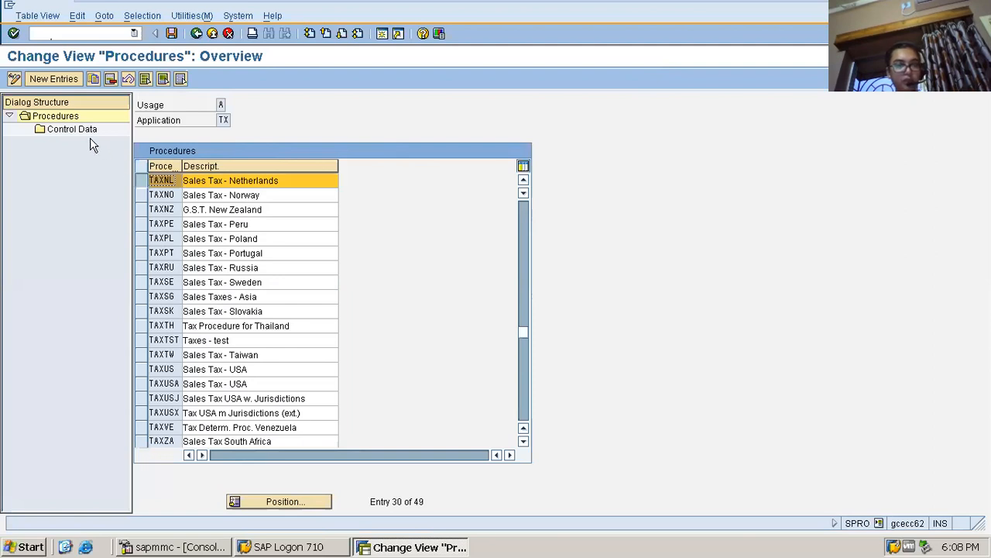
double_click(152, 179)
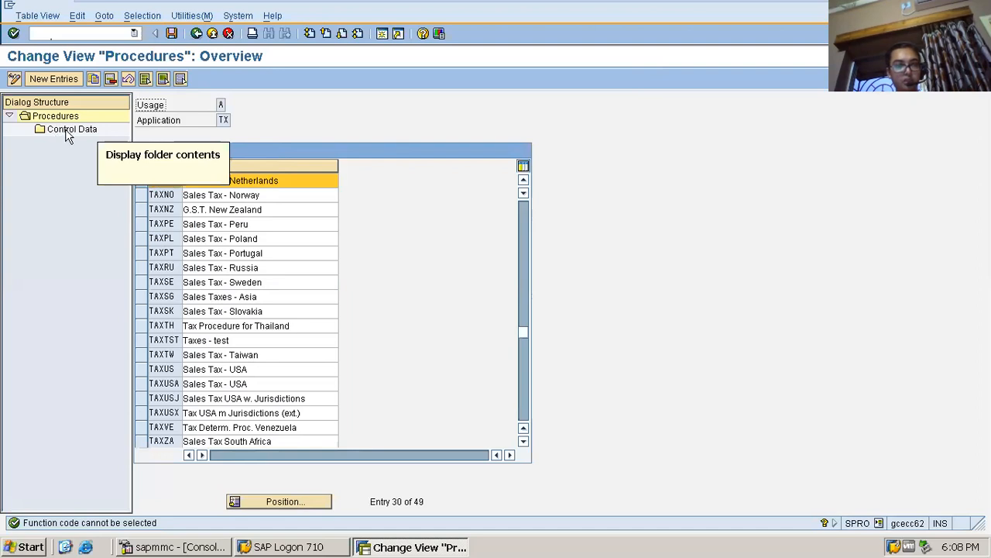
double_click(68, 128)
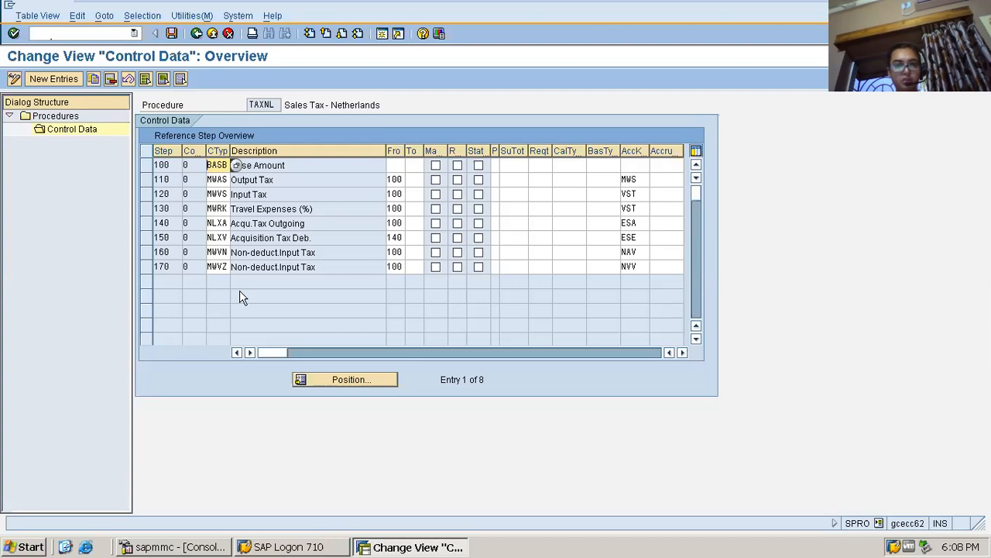
Examine the Output Tax and Input Tax steps of the TAXNL procedure, including the input tax condition type and account key
click(146, 180)
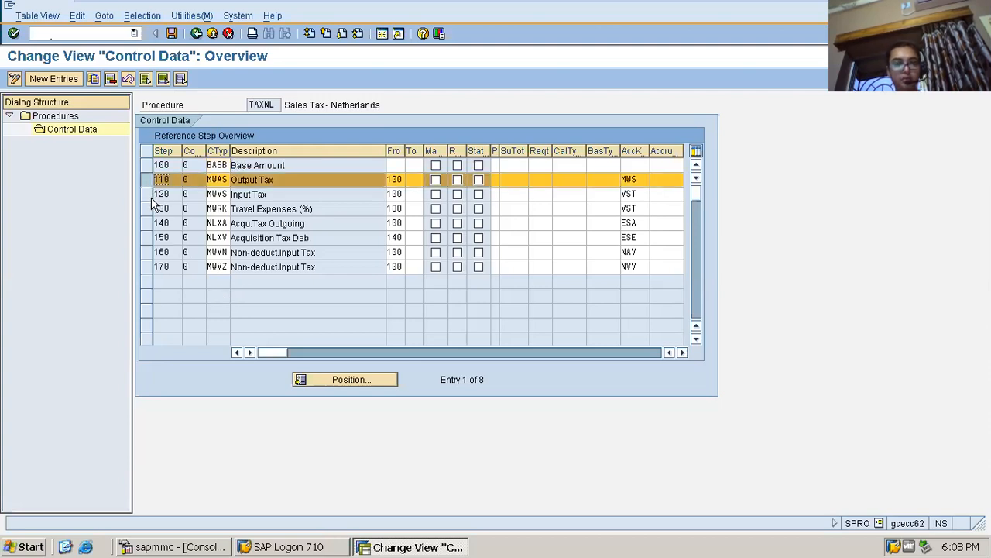
click(148, 196)
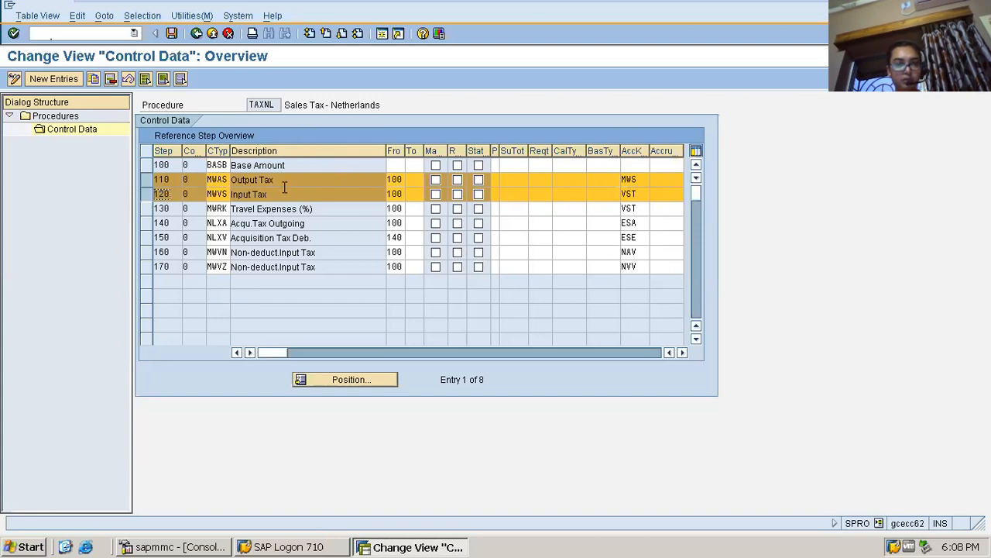
drag(276, 195, 235, 194)
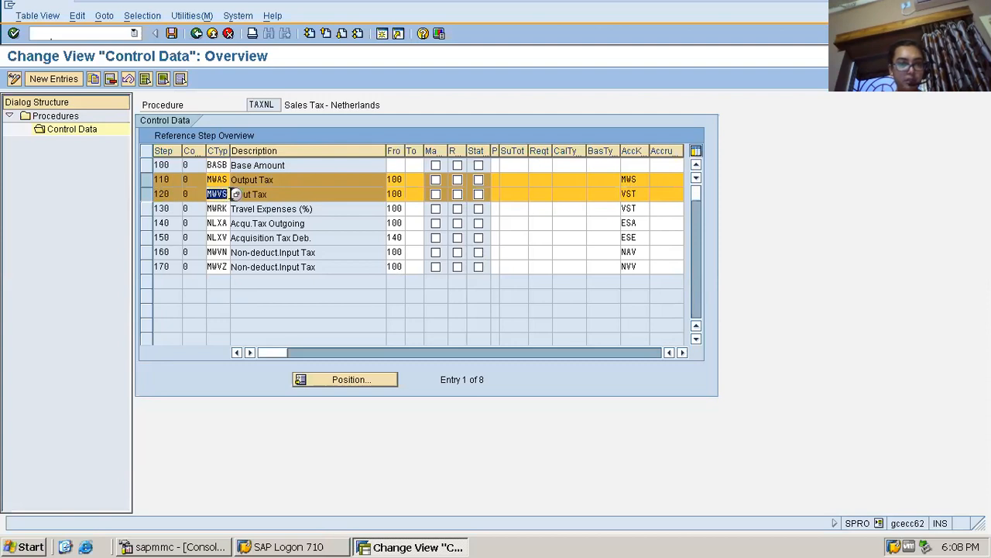
click(219, 195)
drag(209, 194, 228, 195)
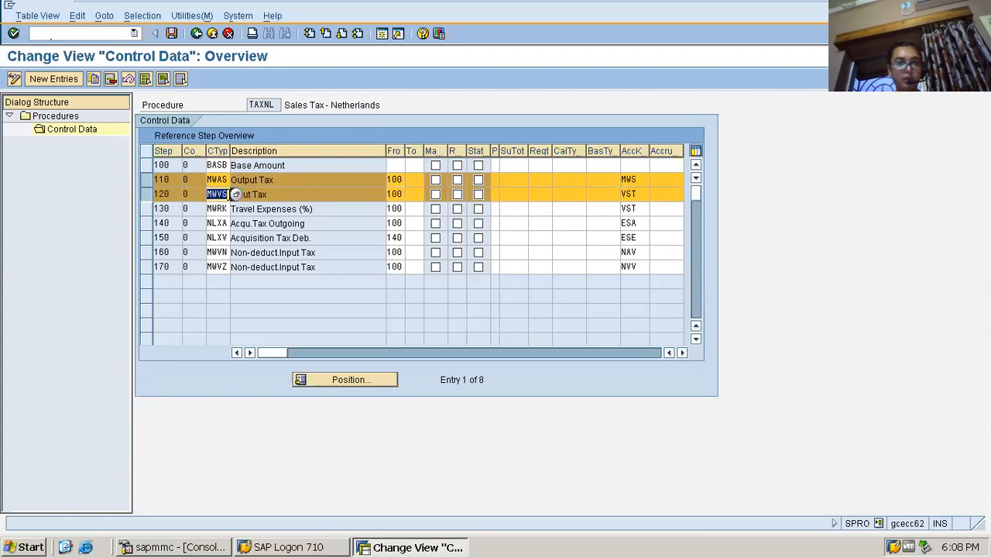
click(290, 195)
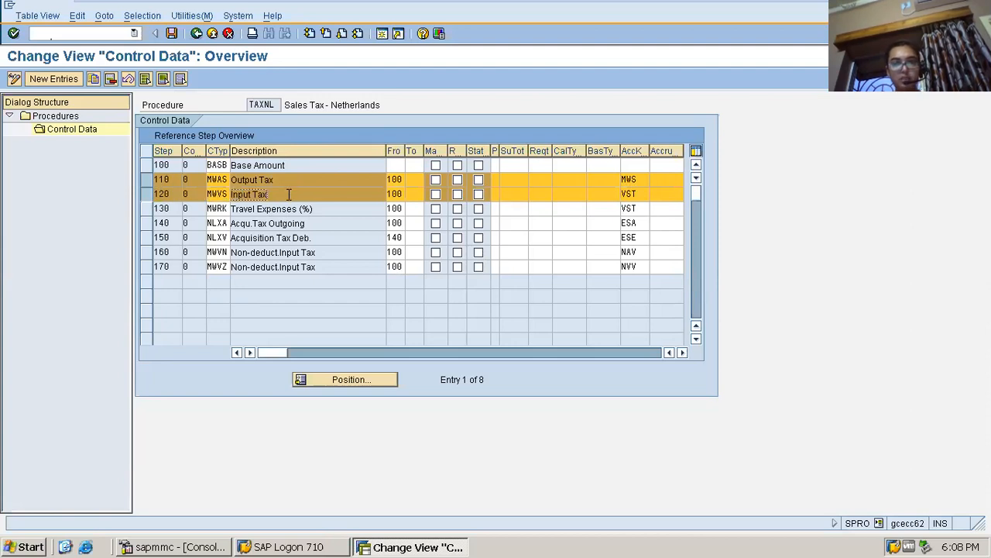
click(622, 194)
double_click(622, 194)
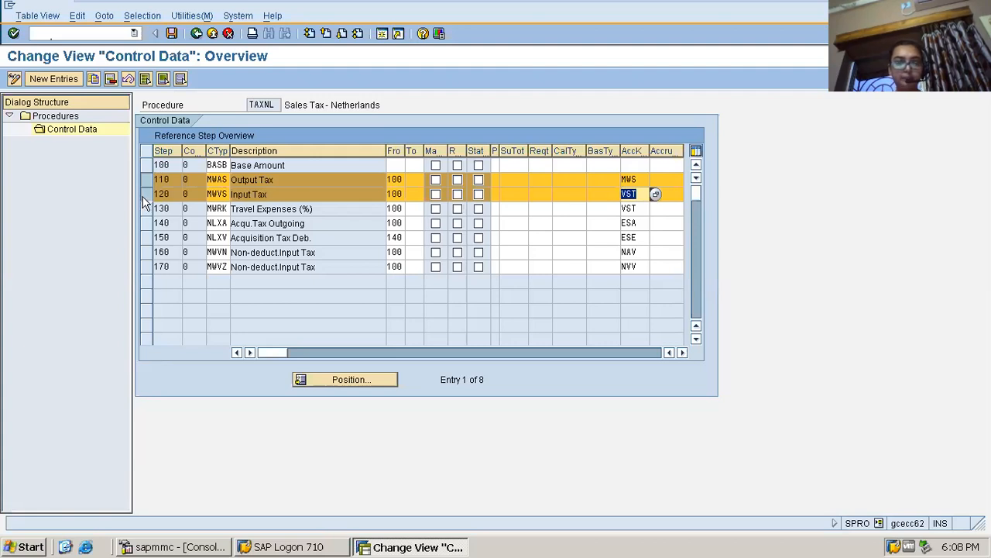
click(304, 194)
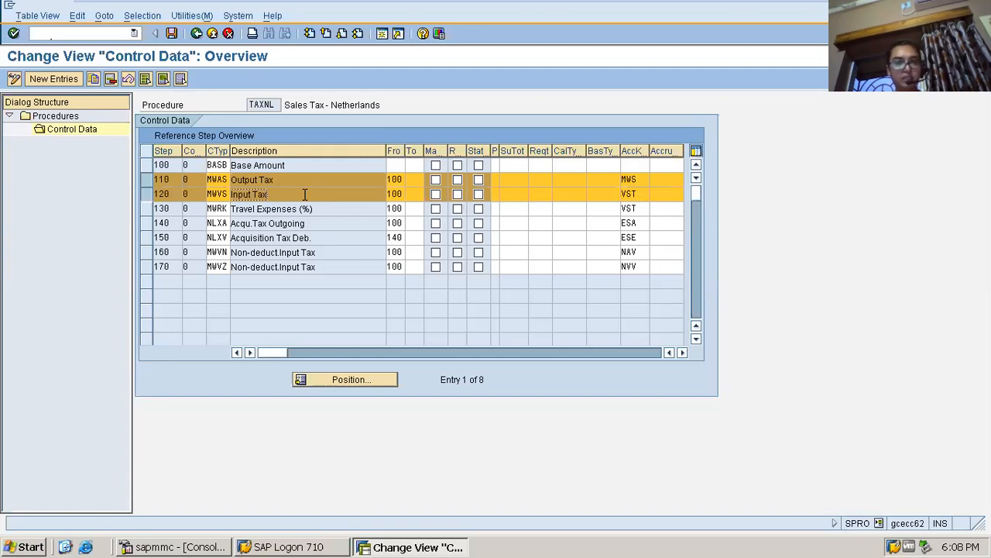
click(288, 179)
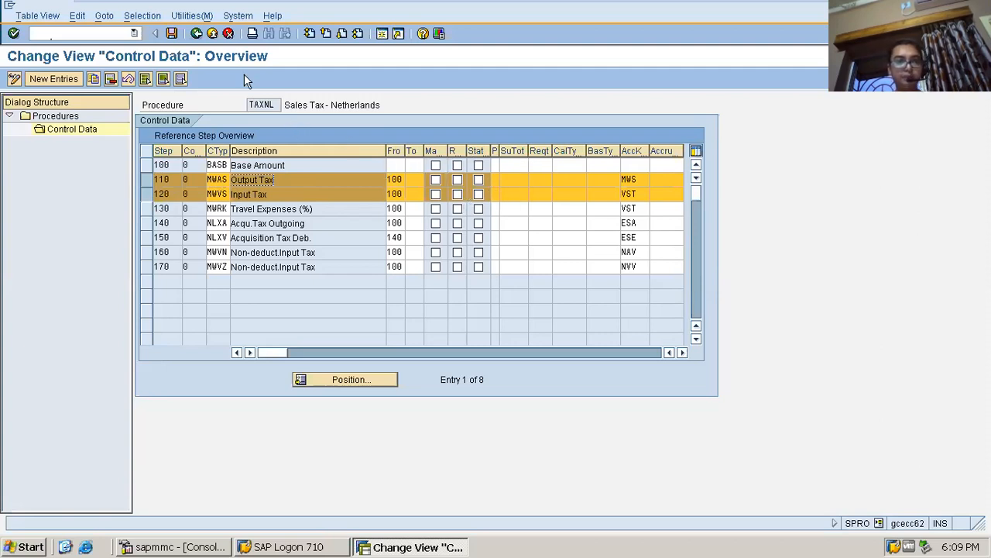
Leave the procedure definition and open the Assign Country to Calculation Procedure activity
click(196, 33)
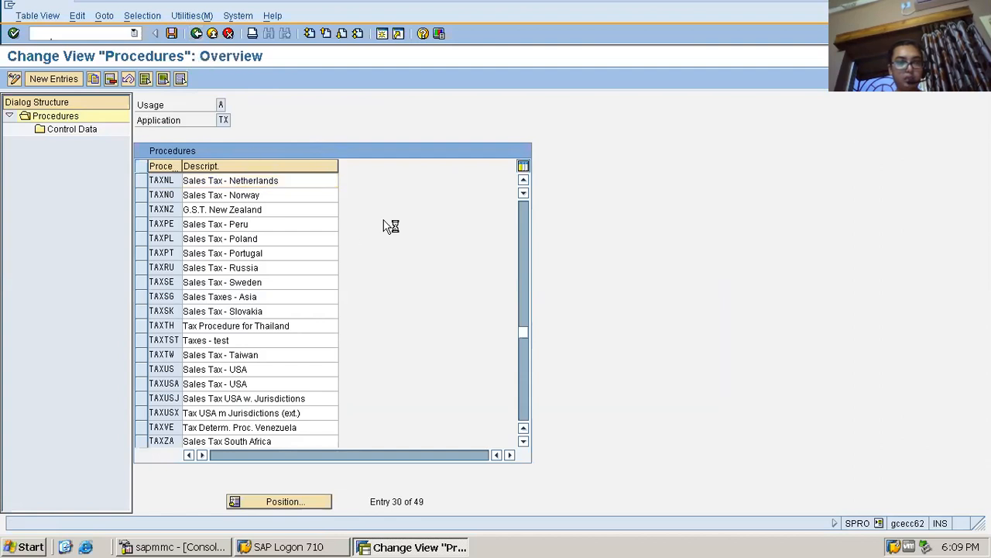
key(F3)
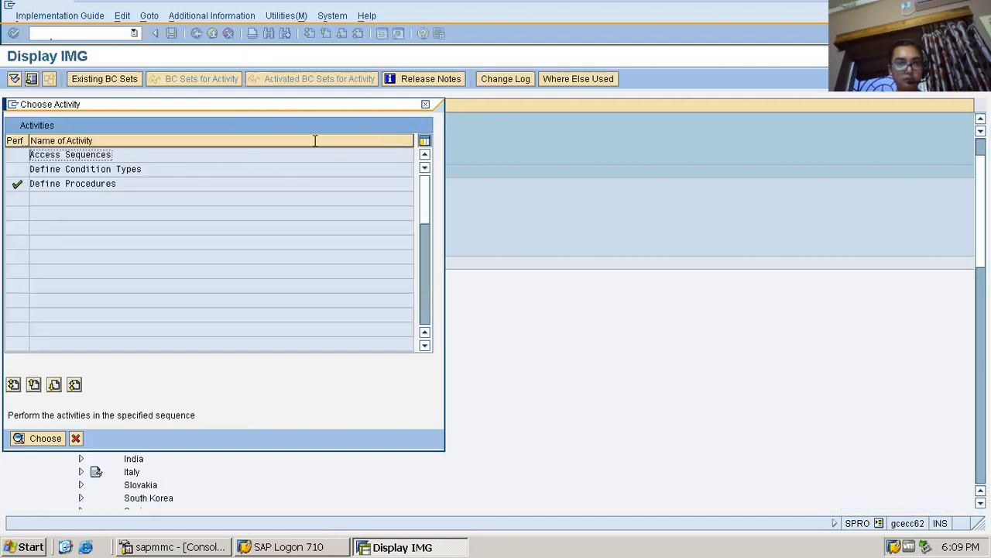
click(425, 105)
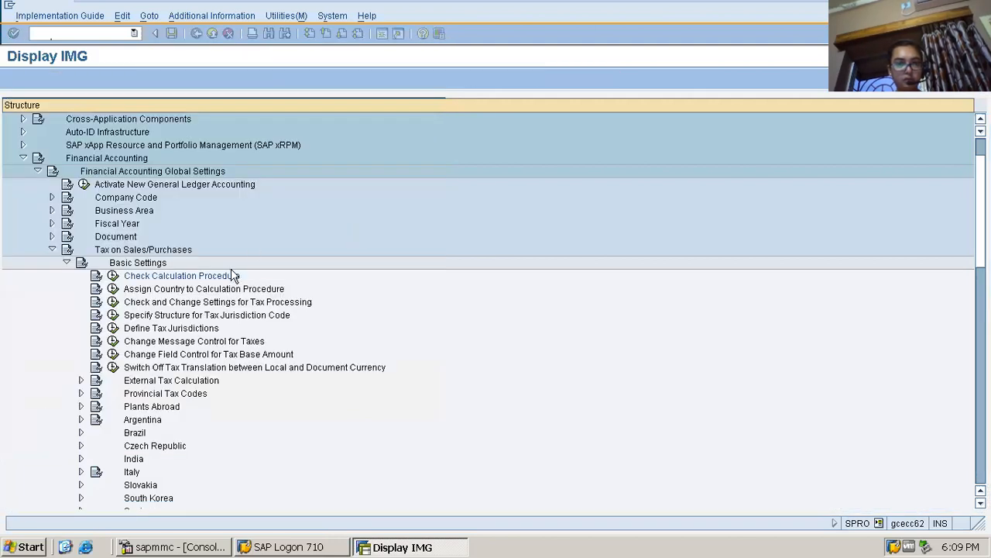
click(112, 292)
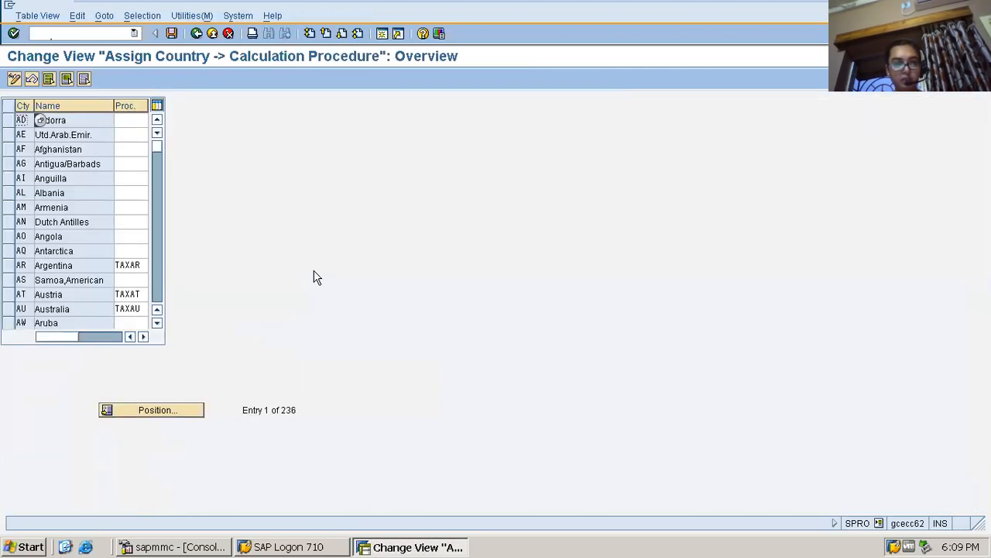
Position the country assignment list at country NL
click(169, 412)
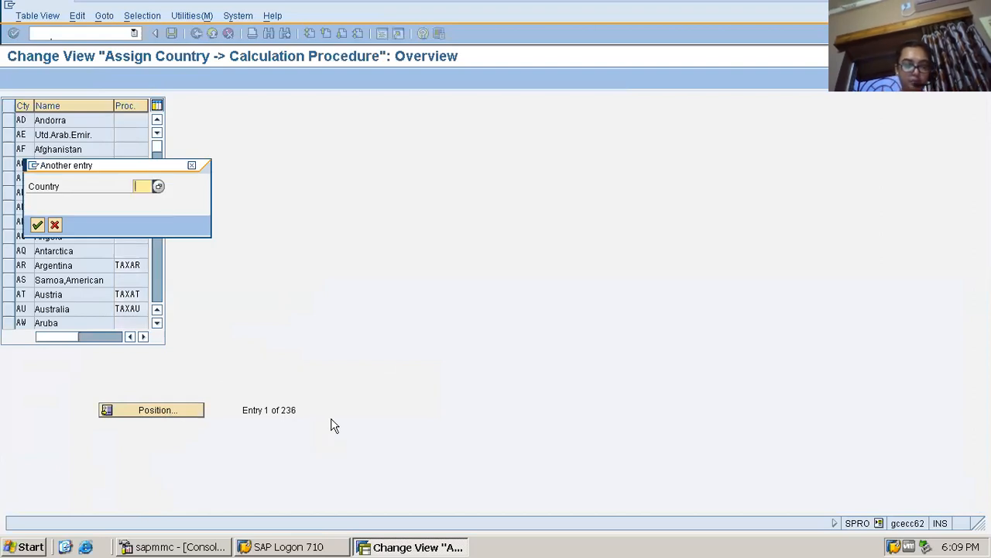
text(n)
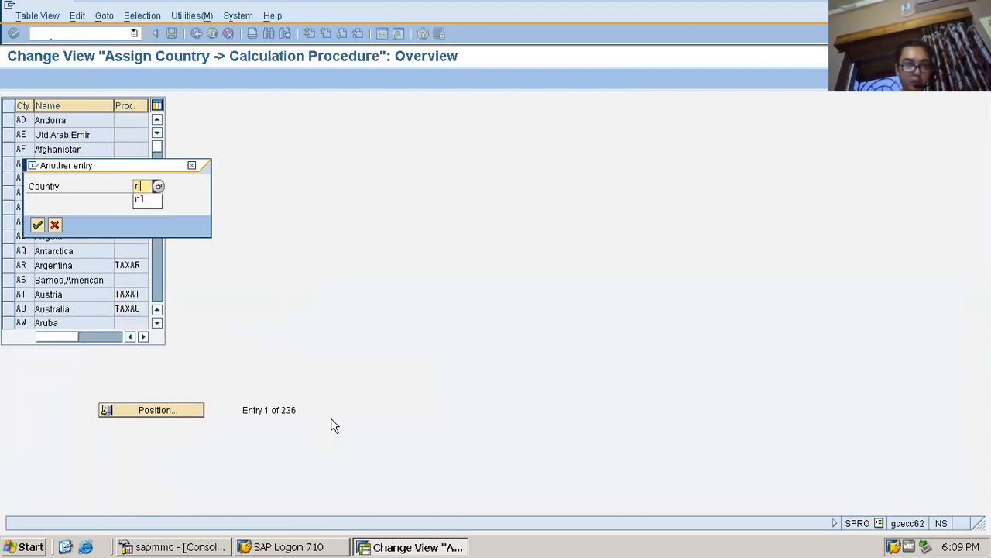
text(l)
key(Return)
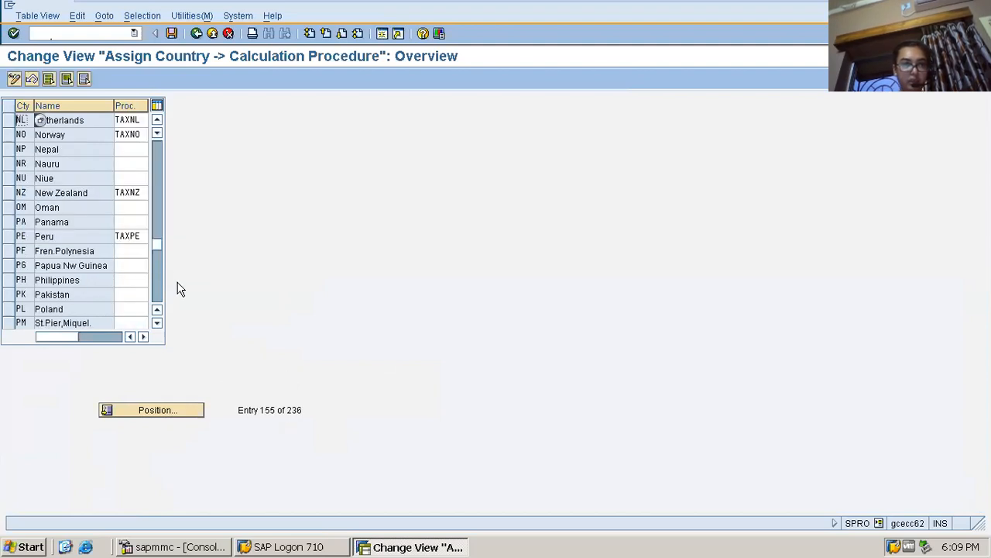
Check the calculation procedure assigned to the Netherlands, save the assignment, and return to the implementation guide
click(143, 120)
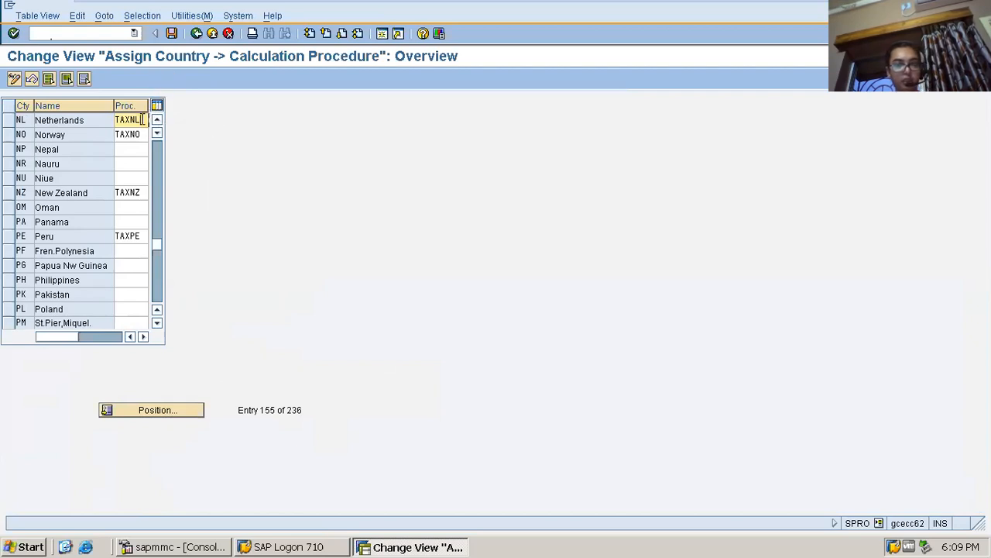
drag(142, 120, 104, 121)
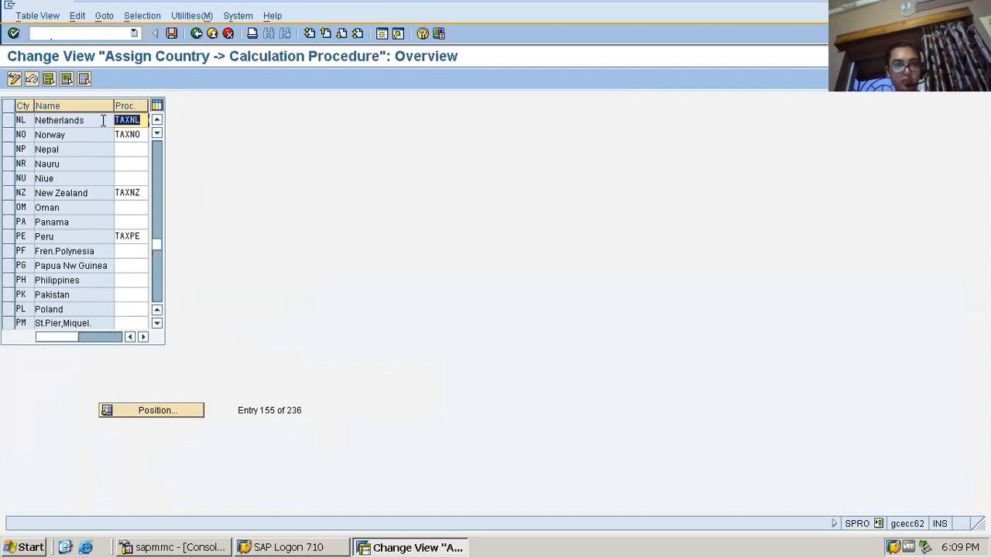
key(ctrl+s)
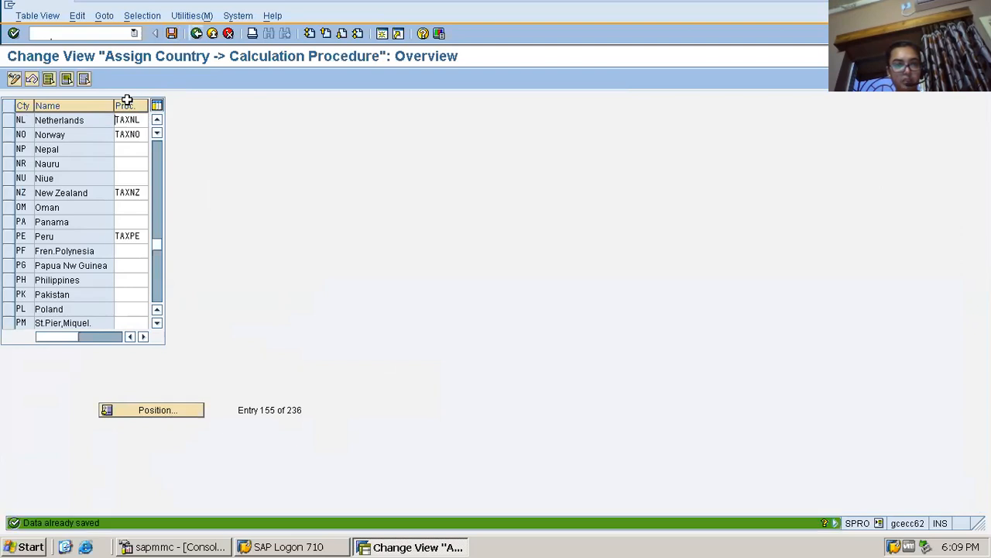
click(197, 33)
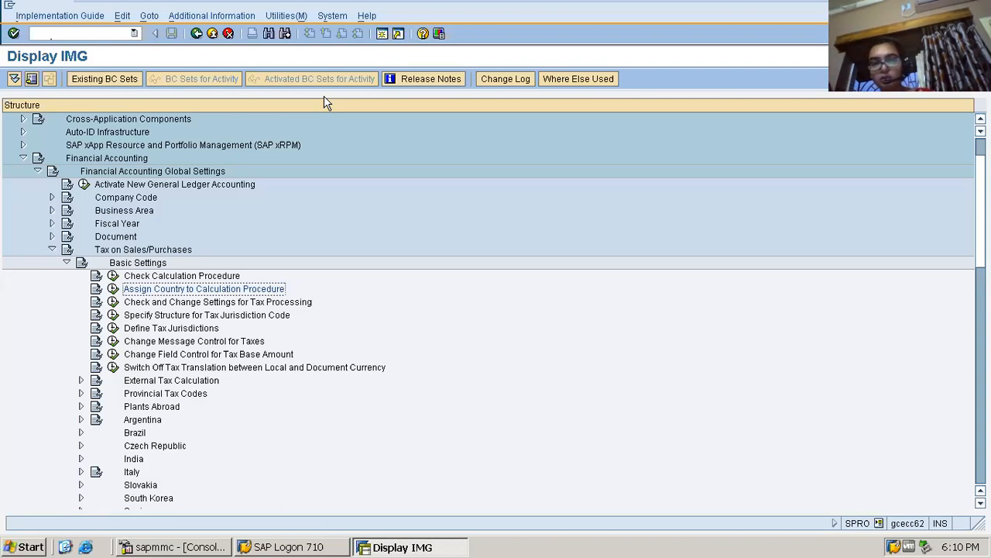
Open the Define Tax Codes for Sales and Purchases activity under Calculation and choose country NL
click(66, 262)
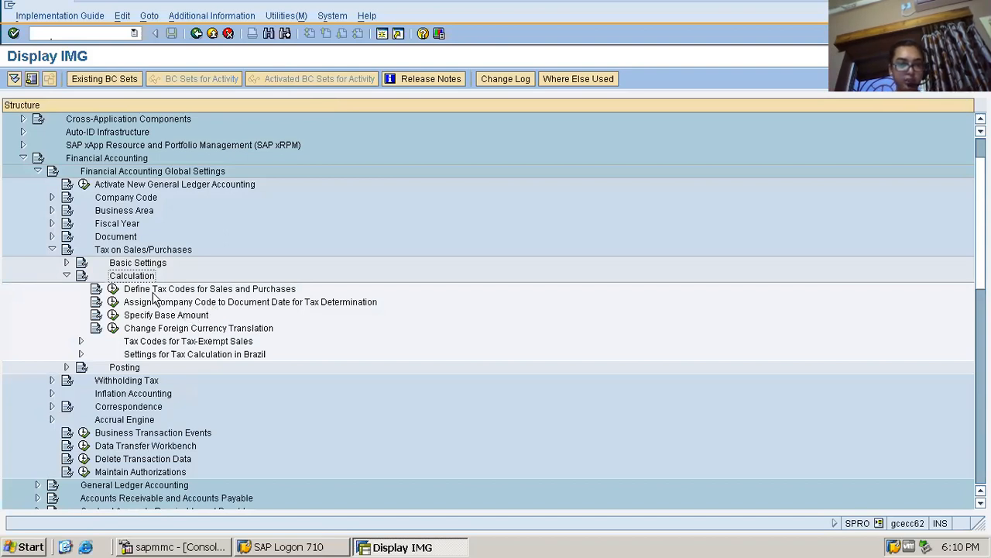
click(113, 290)
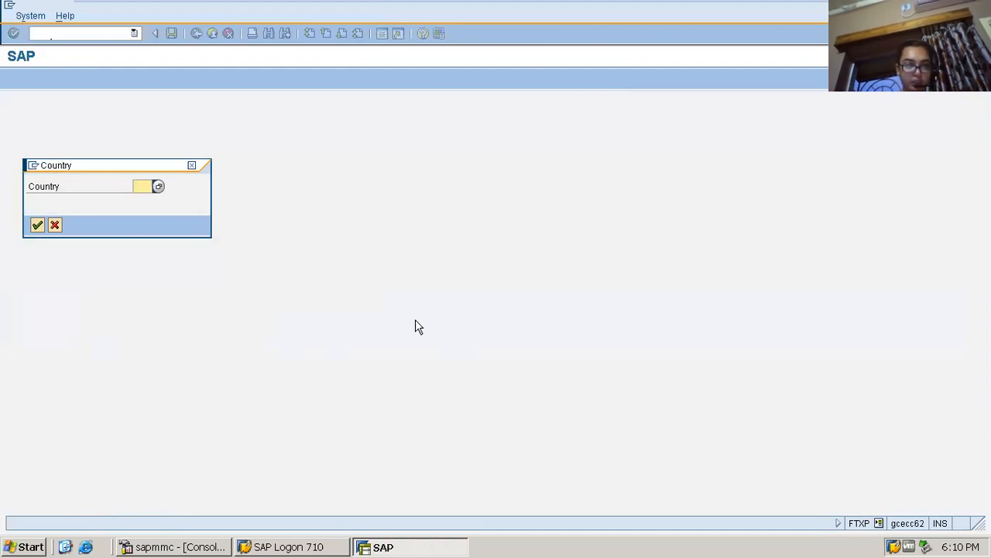
text(in)
key(BackSpace)
key(BackSpace)
text(nl)
key(Return)
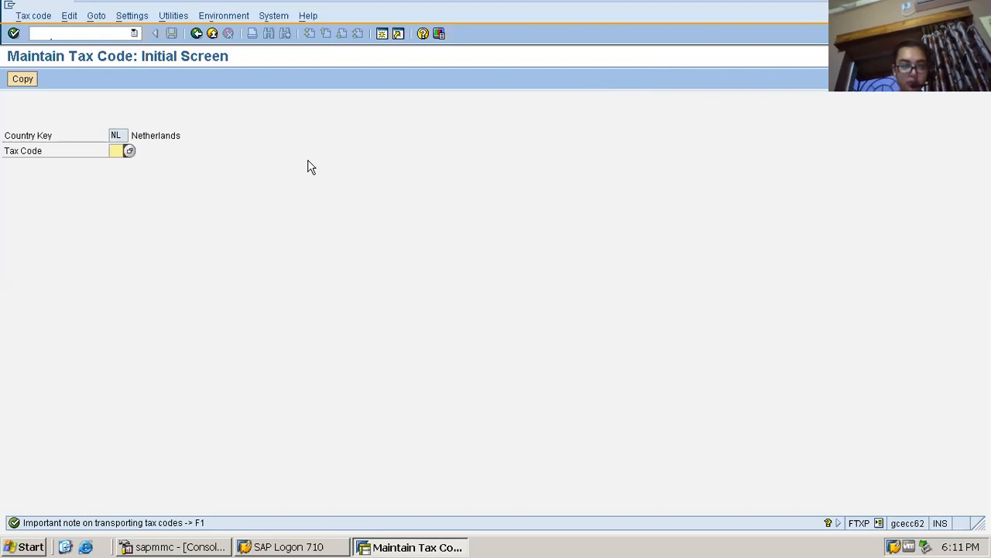
Start a new tax code X1 for the Netherlands and describe it as "Input Tax @5%"
text(X1)
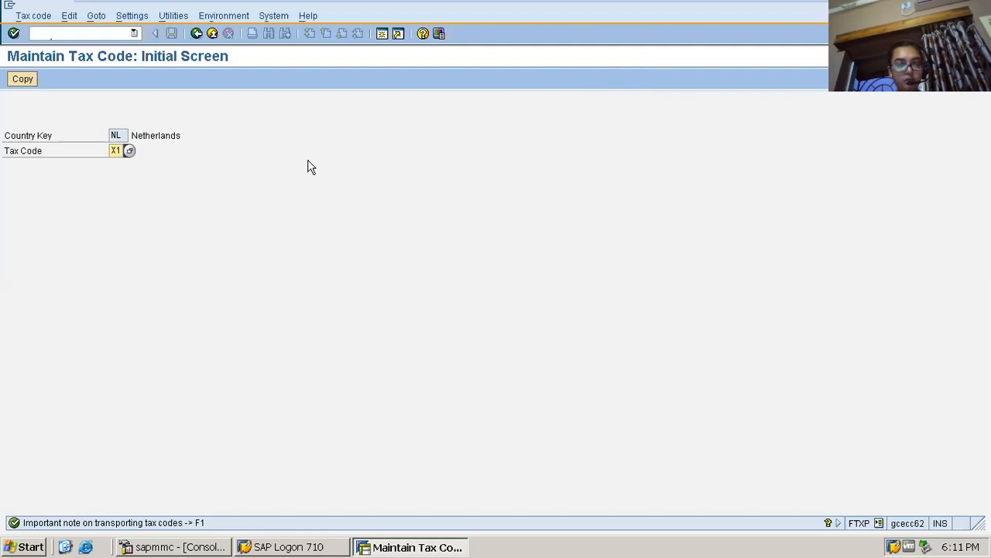
key(Return)
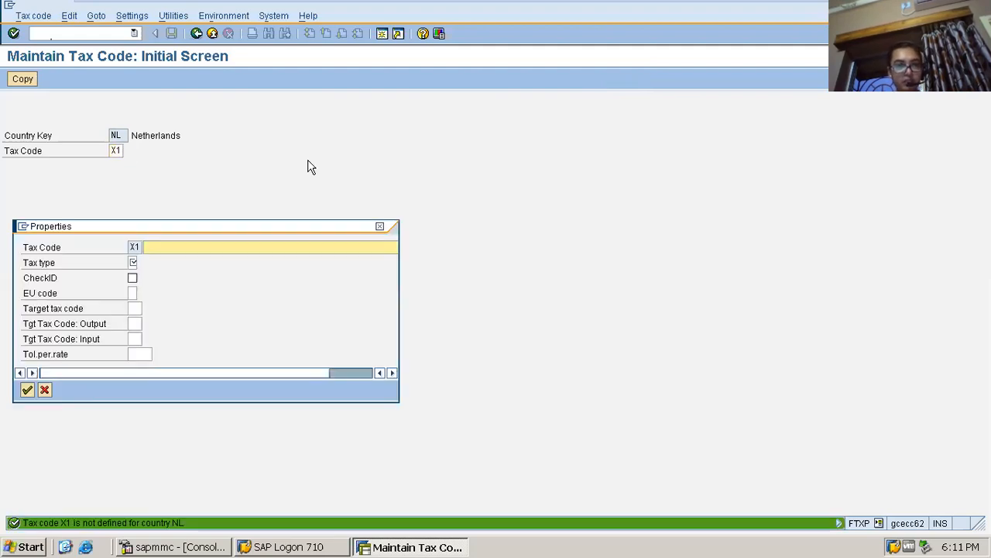
key(Down)
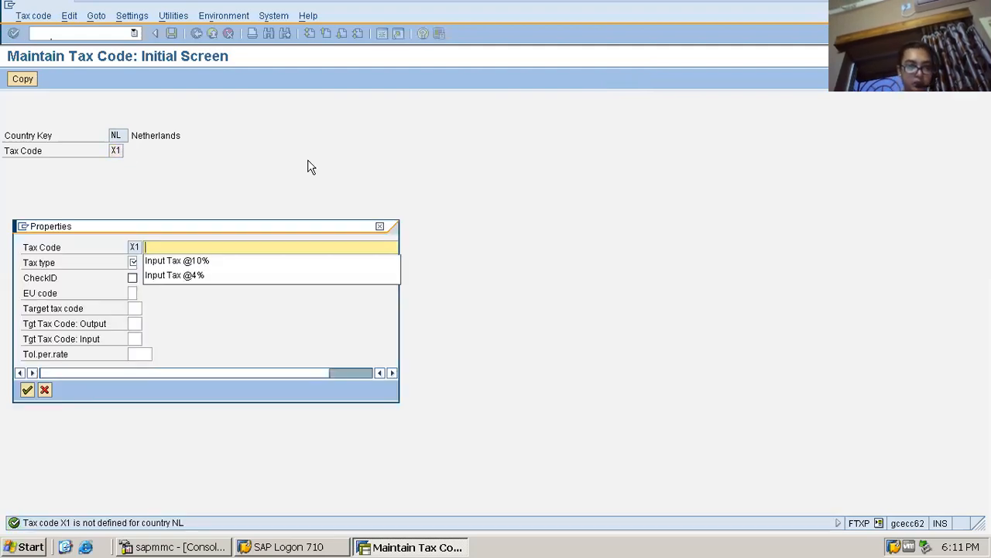
click(241, 261)
key(BackSpace)
key(BackSpace)
key(BackSpace)
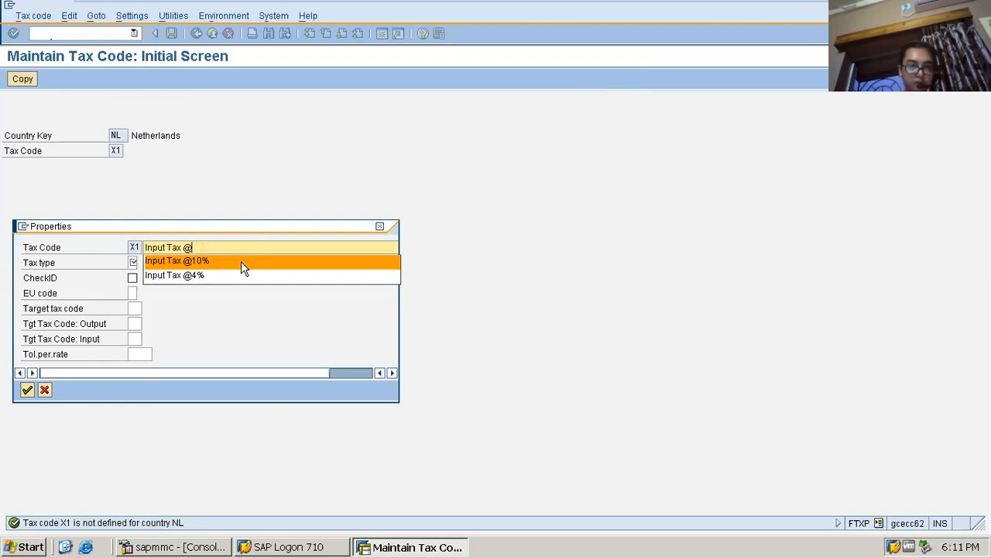
text(5)
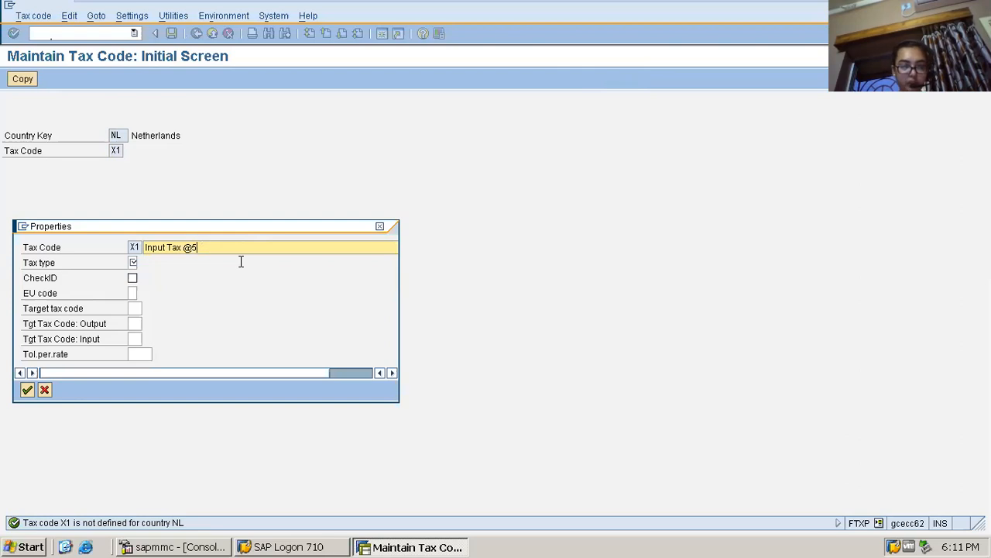
text(%)
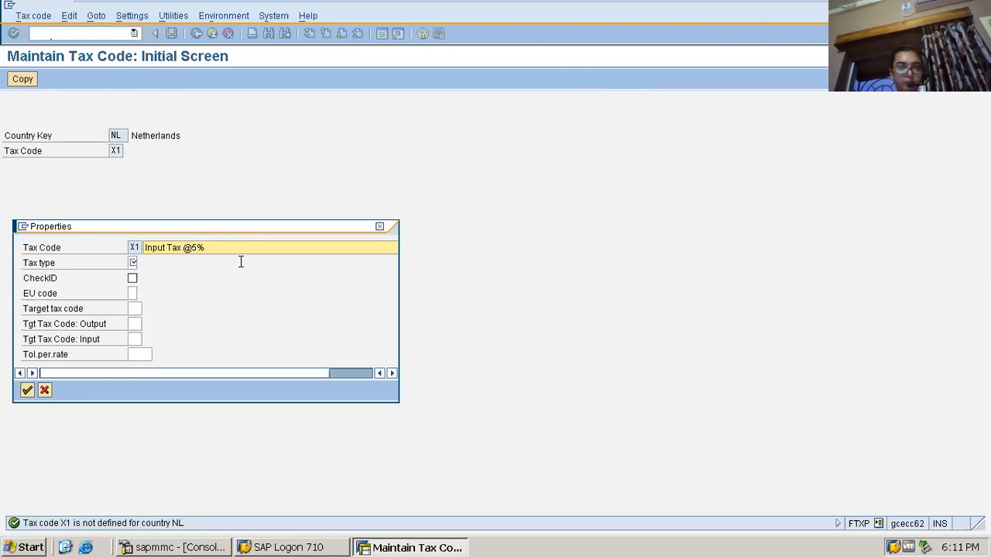
Assign tax type V (Input tax) to tax code X1 and accept its properties
click(133, 262)
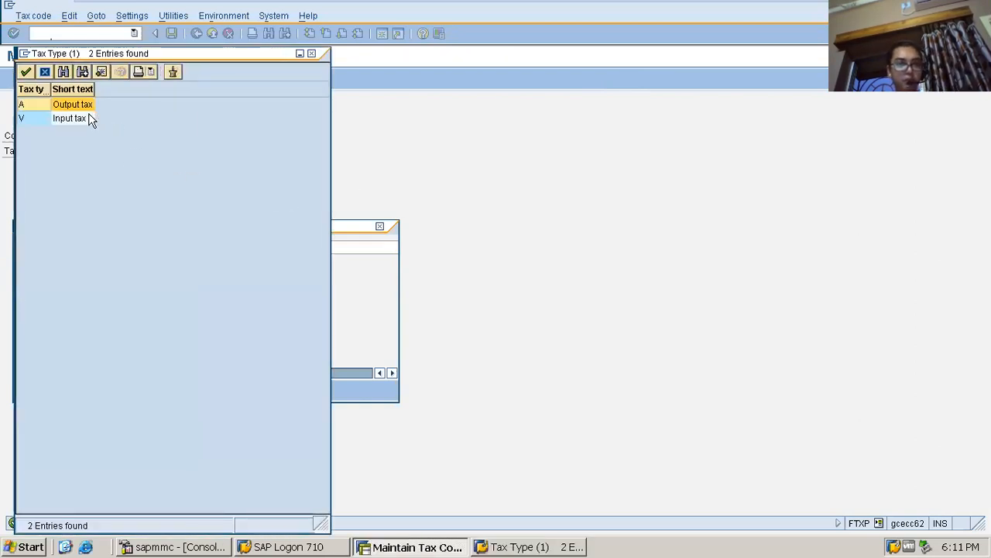
click(35, 119)
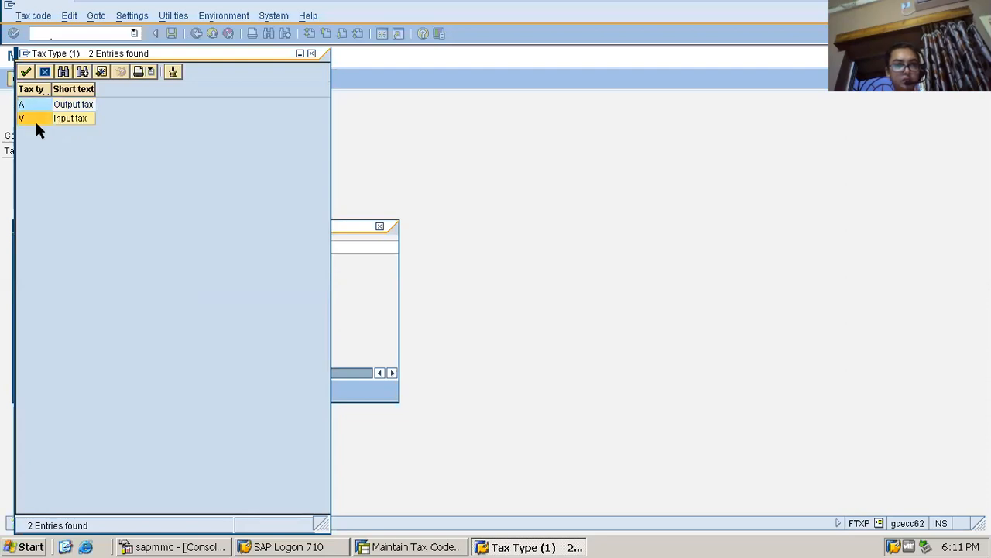
click(25, 72)
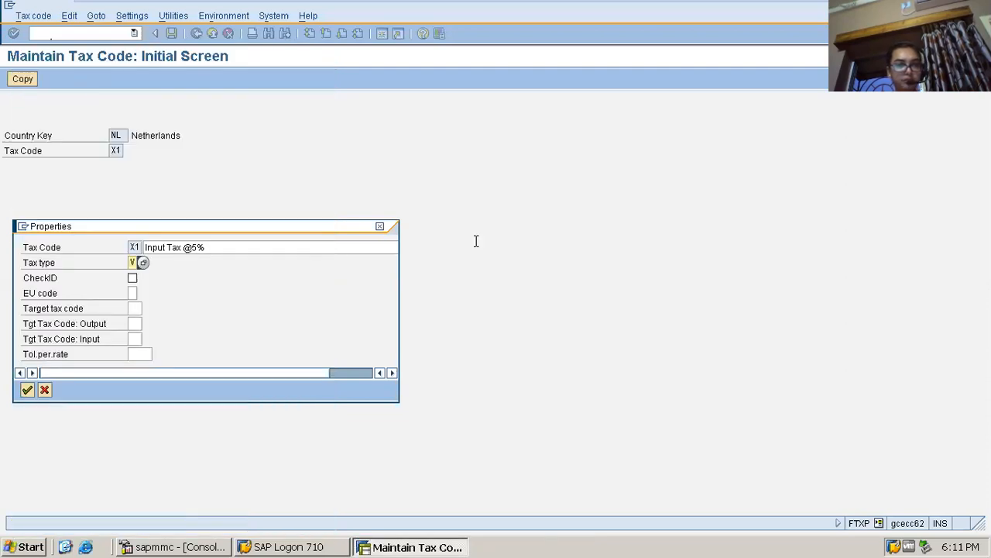
click(27, 389)
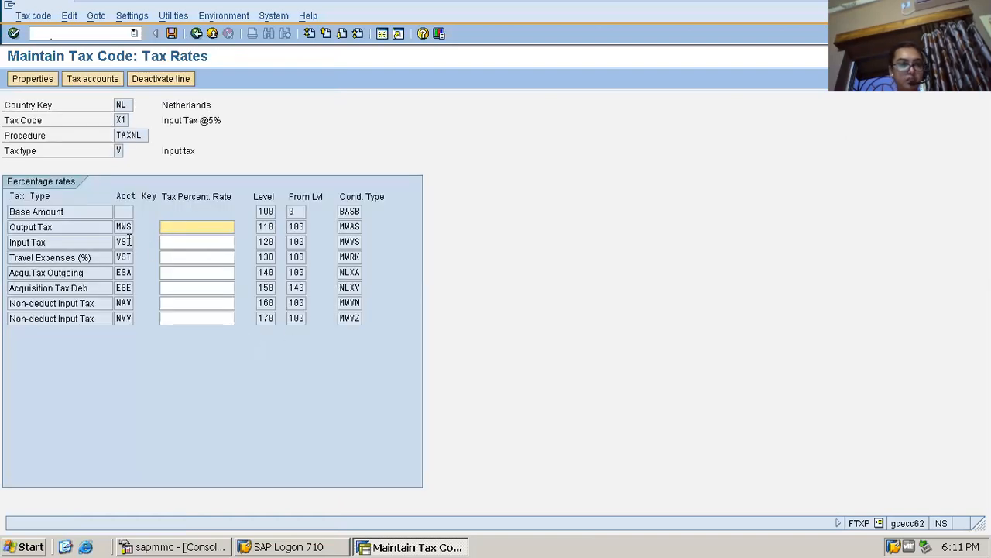
Examine the TAXNL procedure lines for tax code X1, especially the account key and condition type of Input Tax
click(128, 229)
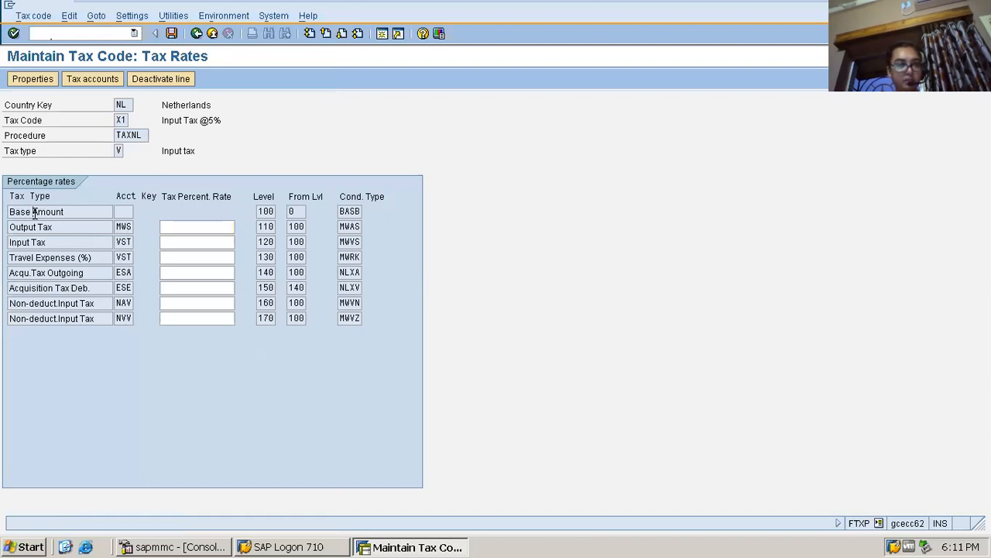
click(138, 193)
click(352, 214)
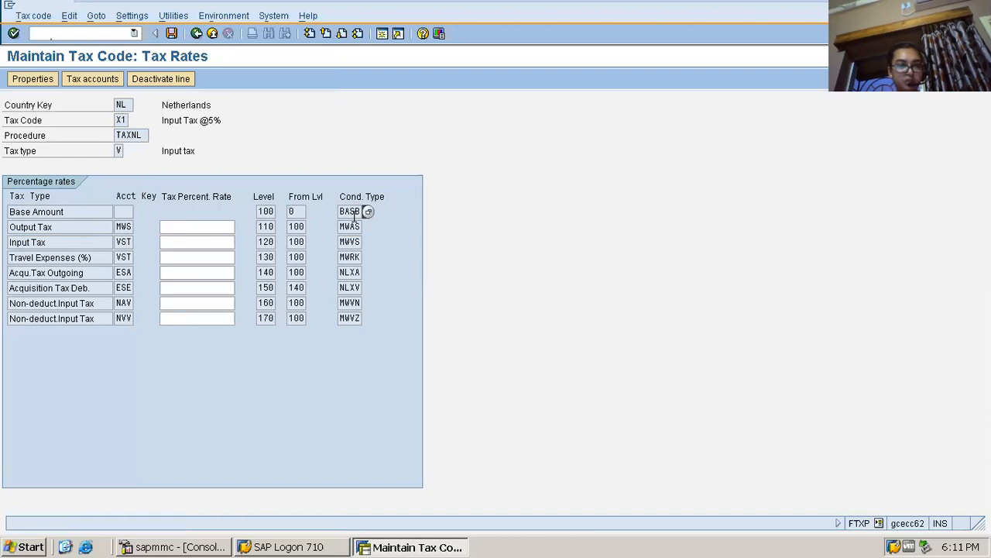
drag(144, 135, 106, 140)
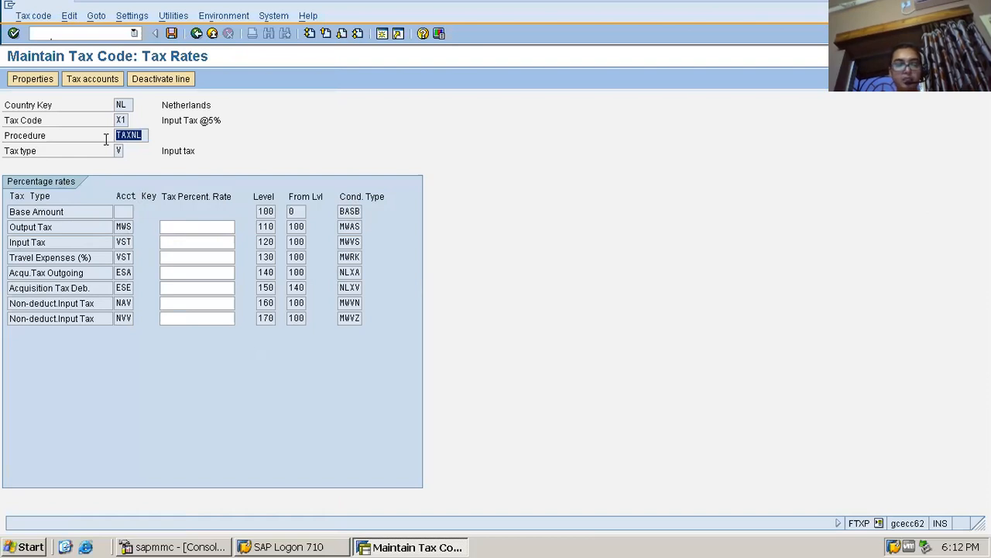
click(110, 262)
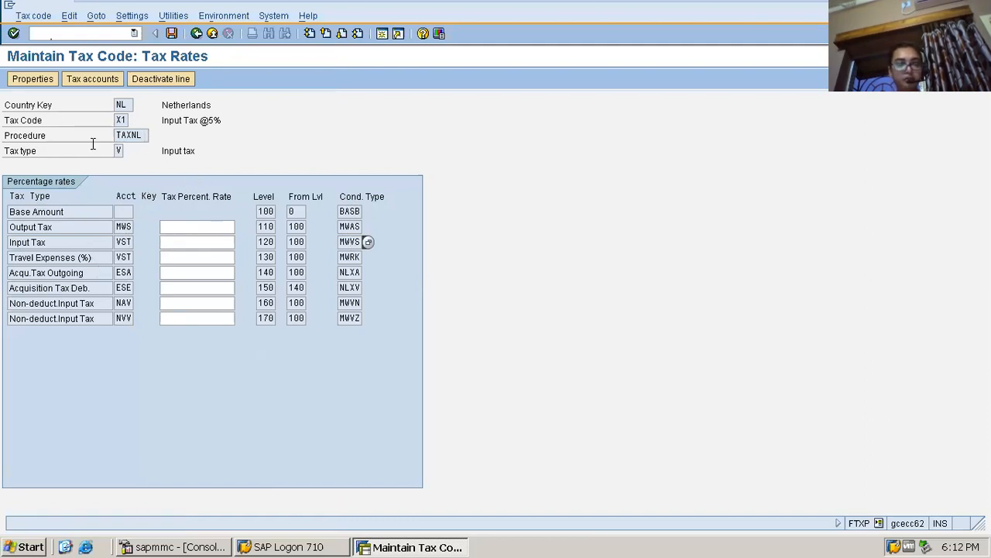
click(46, 245)
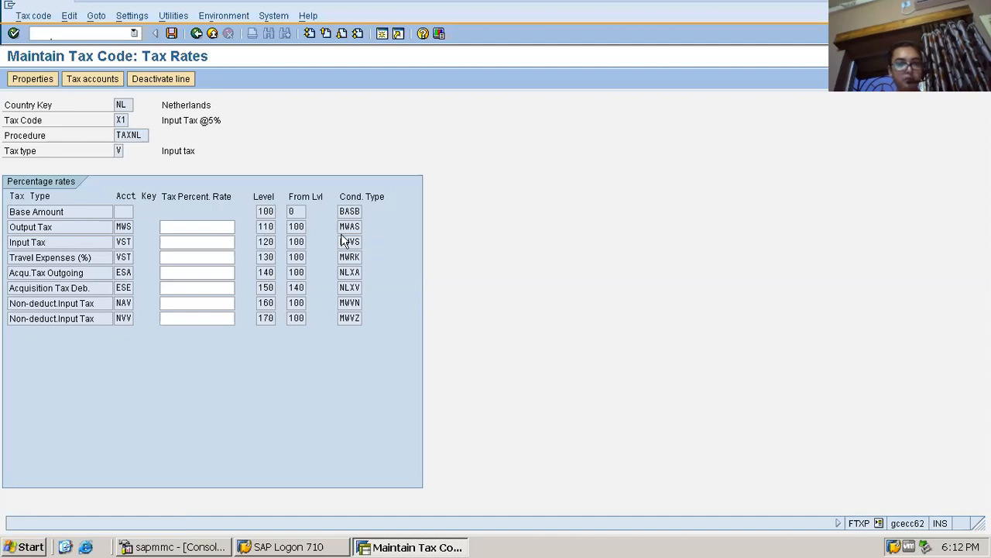
click(354, 242)
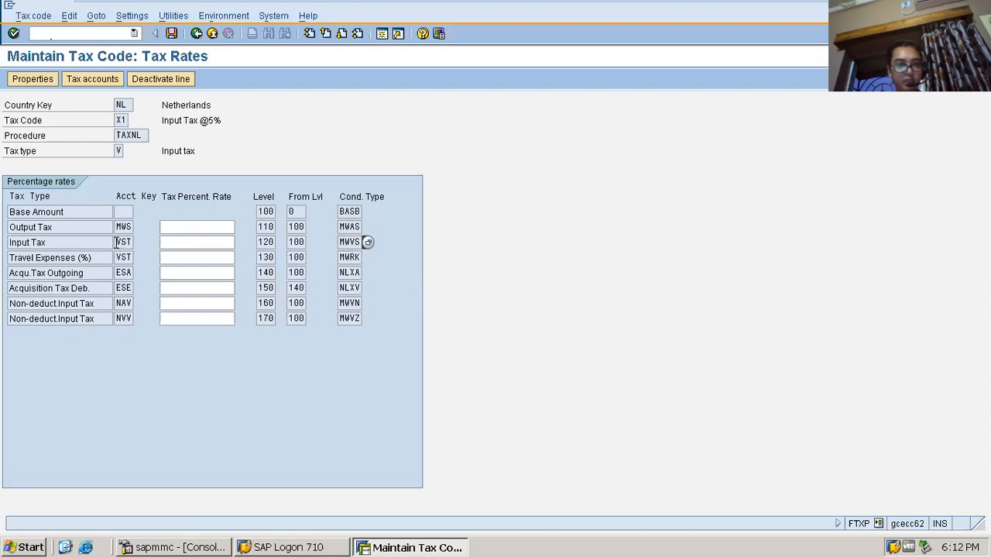
drag(116, 242, 138, 240)
drag(60, 242, 10, 260)
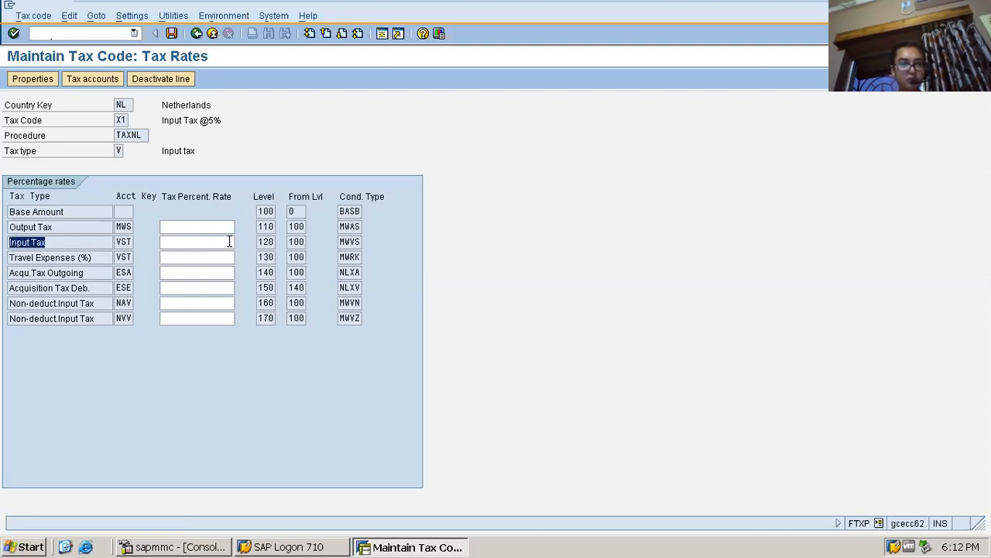
Set the Input Tax percentage rate of tax code X1 to 5 and save the tax code
click(229, 244)
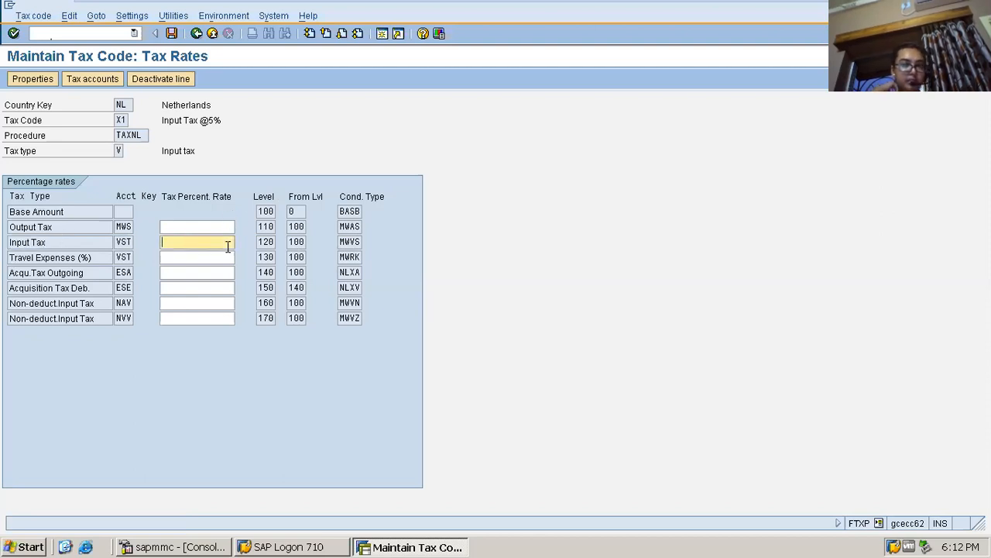
text(5)
key(Return)
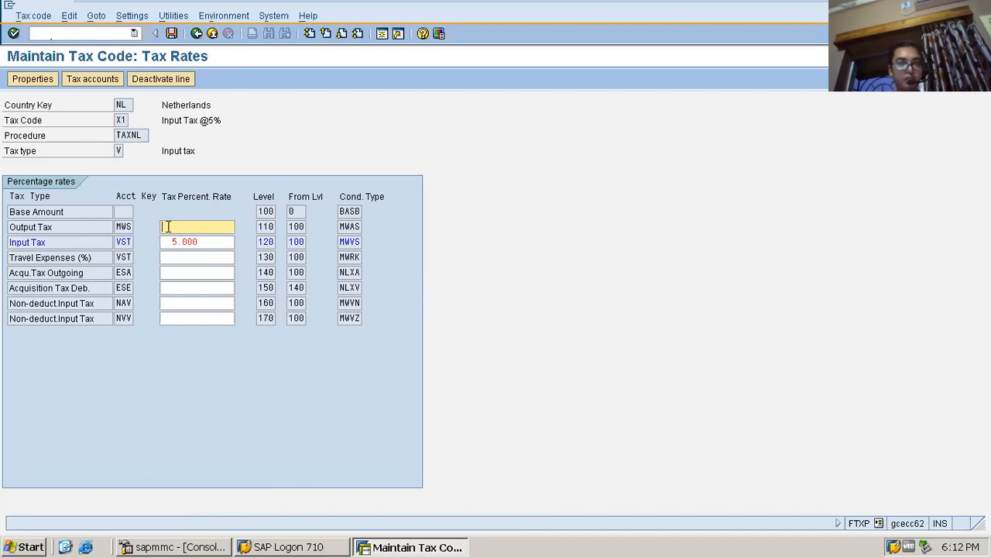
click(62, 242)
click(171, 33)
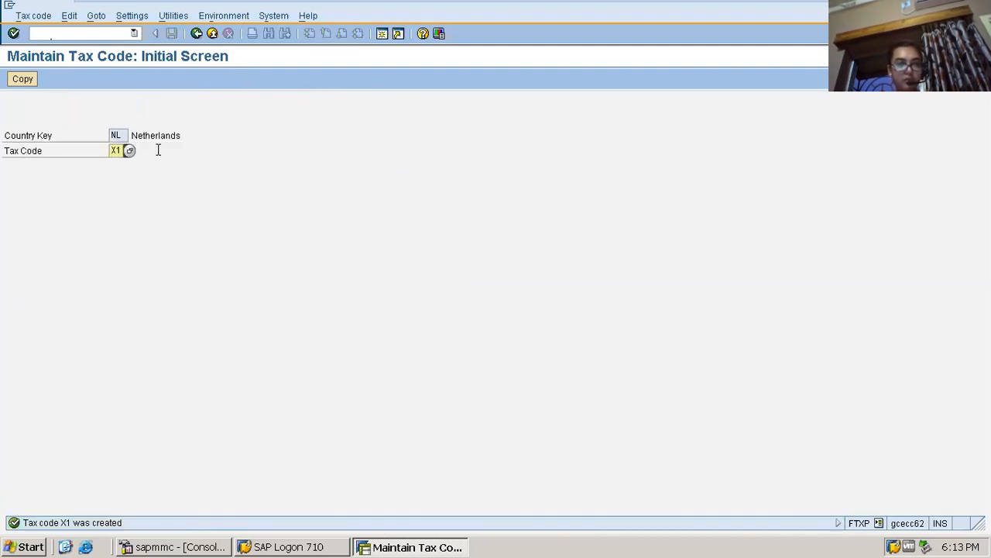
Switch to transaction OB40 to reach the automatic posting procedures for taxes on sales and purchases
key(ctrl+/)
text(/nob)
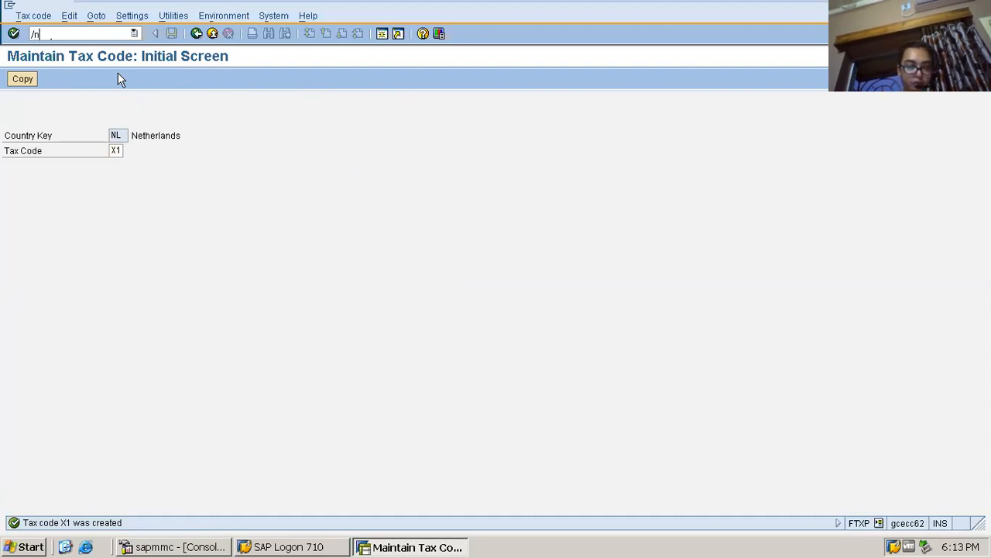
text(cl)
key(Return)
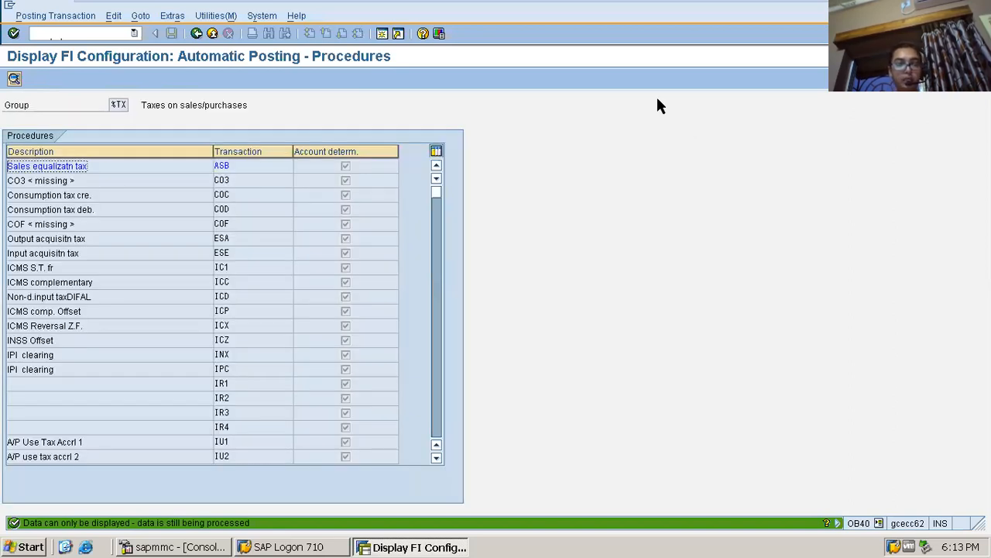
Open central G/L account maintenance (FS00) in a separate session
key(ctrl+slash)
text(/n)
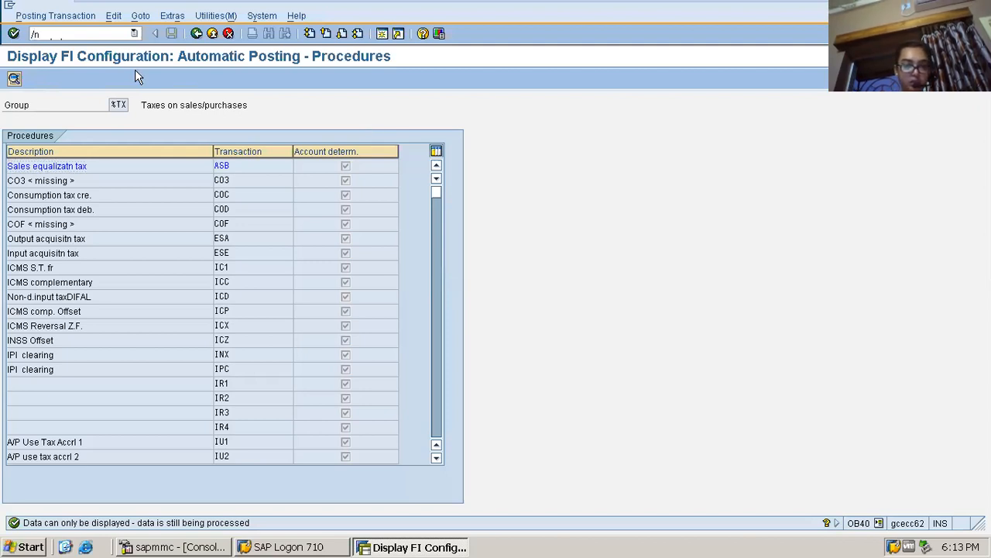
key(BackSpace)
text(oob40)
key(Return)
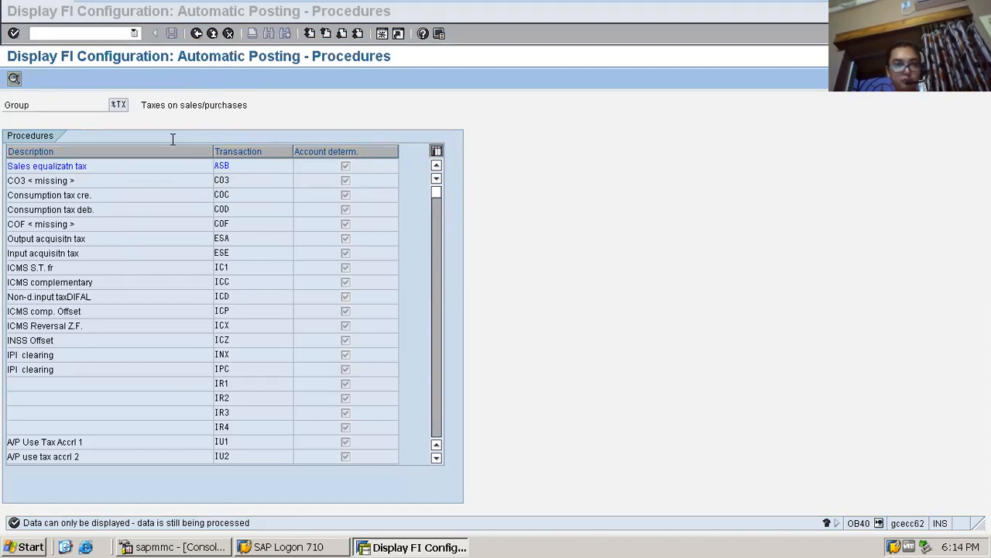
click(516, 264)
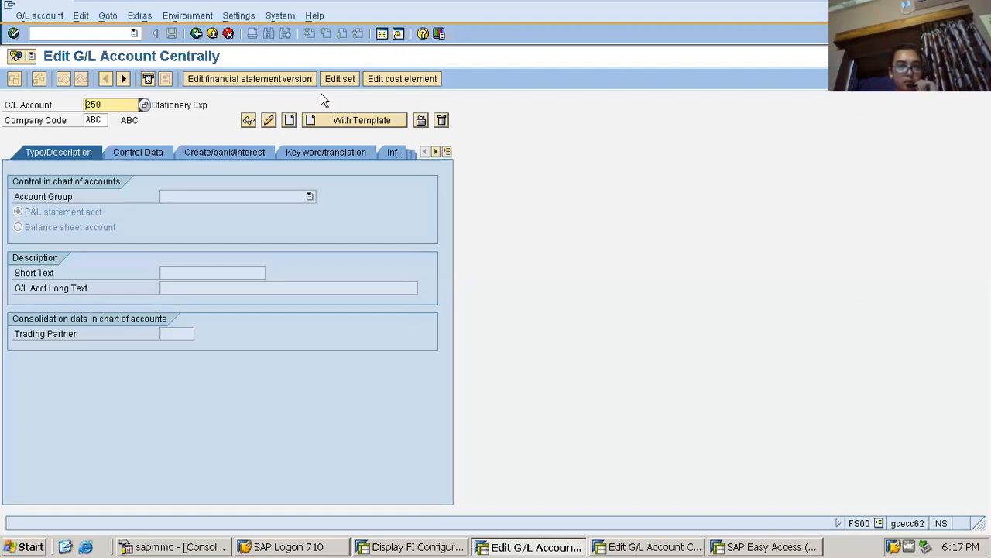
Look up the G/L accounts in chart of accounts ABC and select the Input Tax account
click(131, 105)
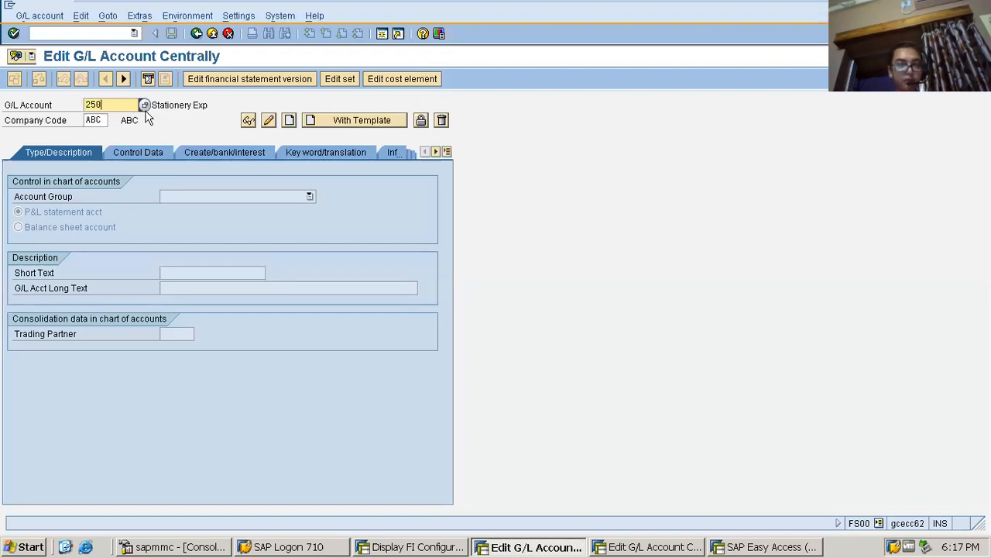
click(145, 106)
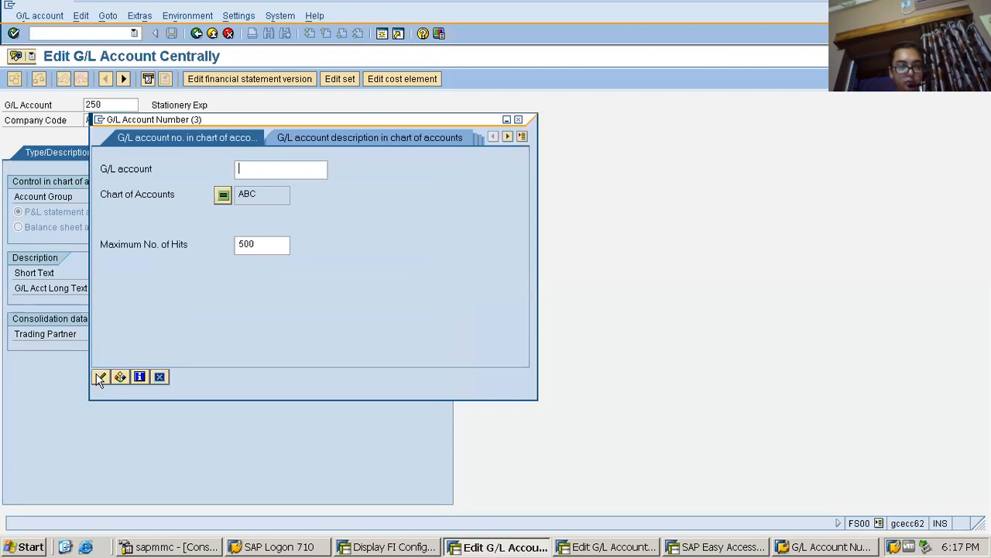
click(100, 378)
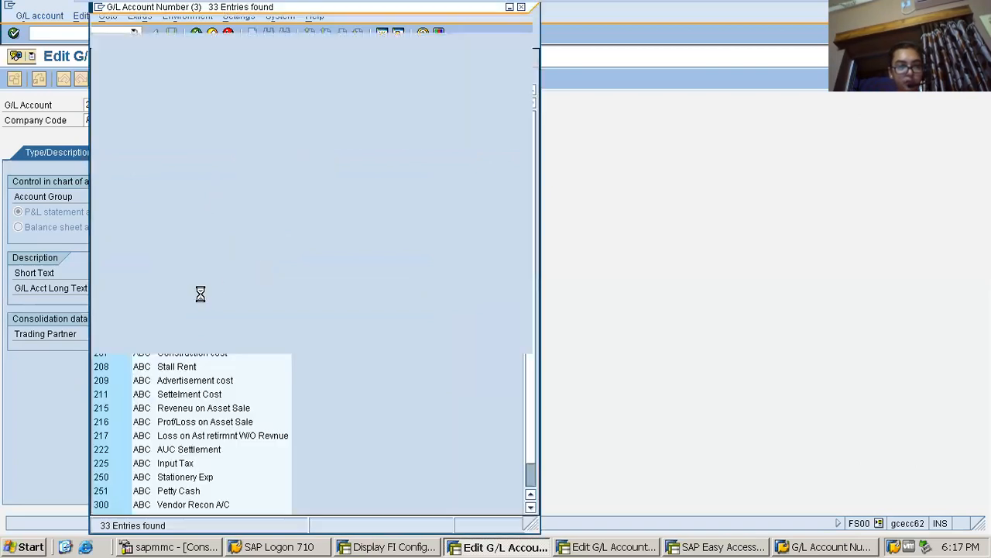
click(176, 465)
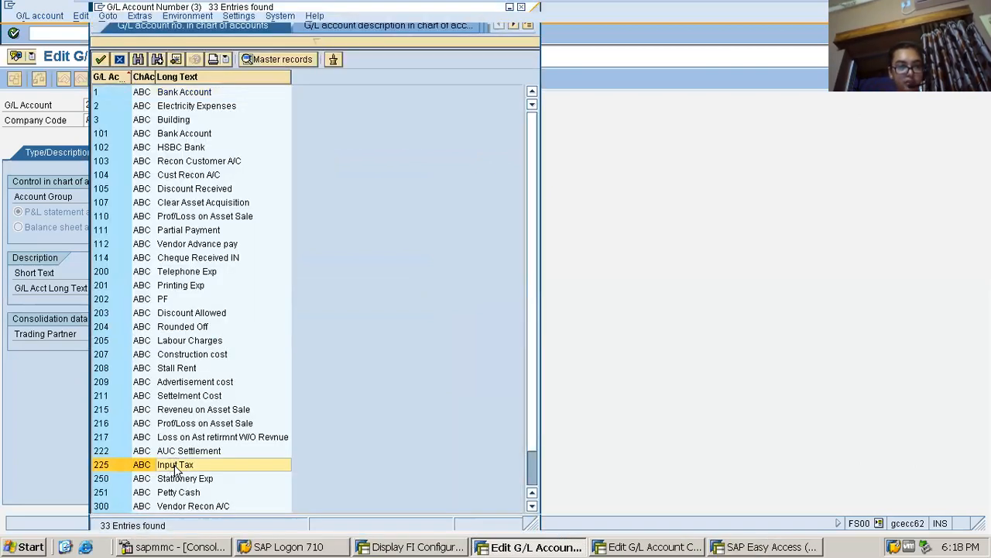
double_click(177, 465)
Display the Input Tax account's master data and check its account group, statement type and short text
click(249, 122)
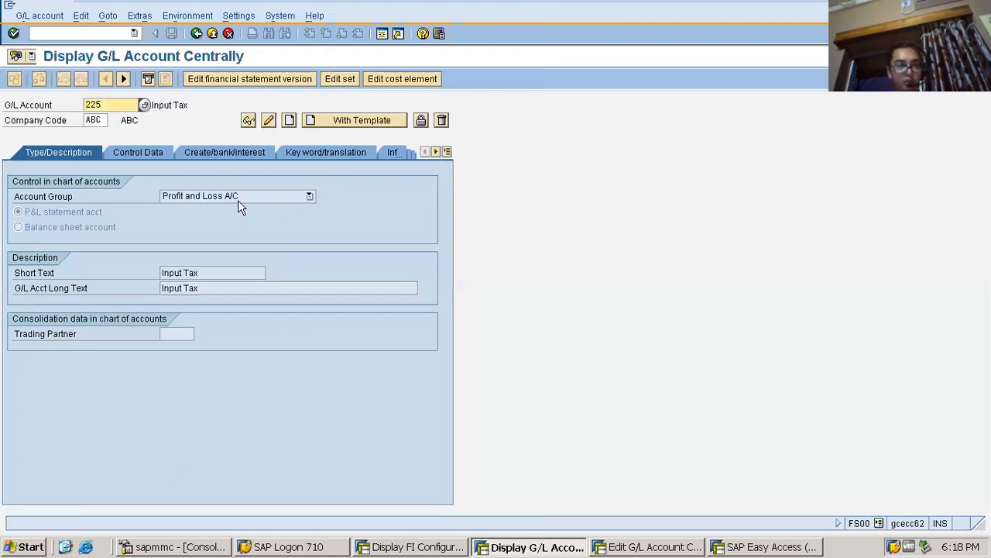
click(58, 216)
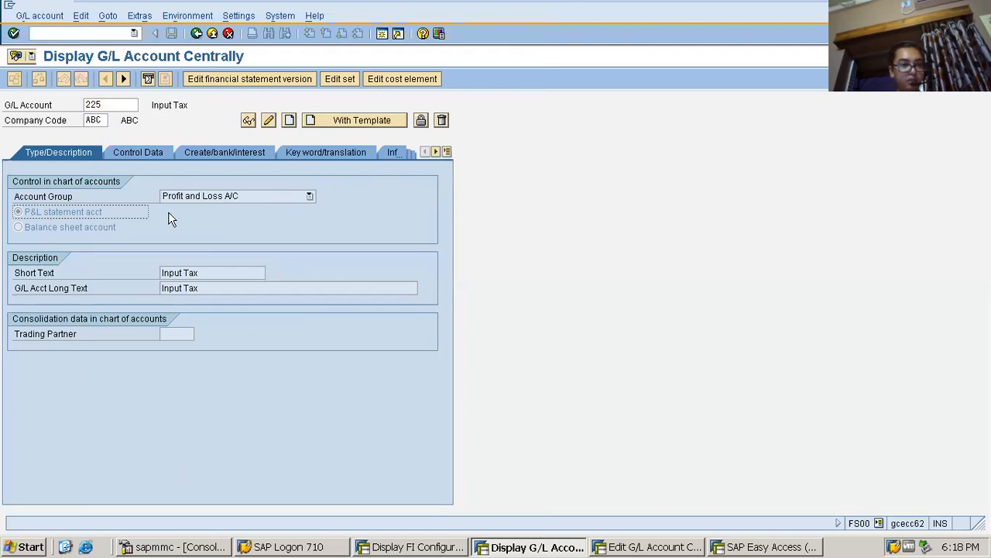
double_click(212, 273)
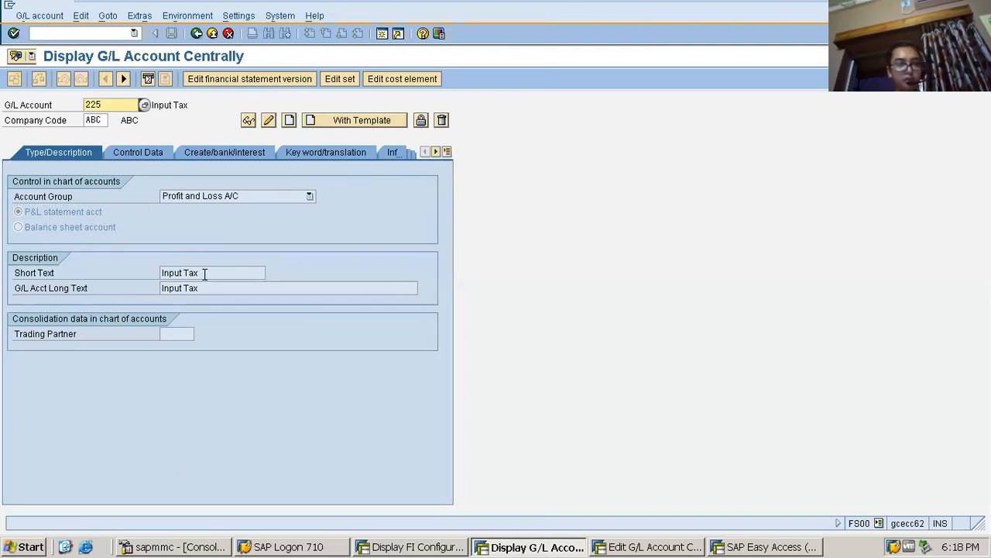
Review the Input Tax account's control data, including currency and sort key, and its field status group for document creation
drag(203, 273, 92, 271)
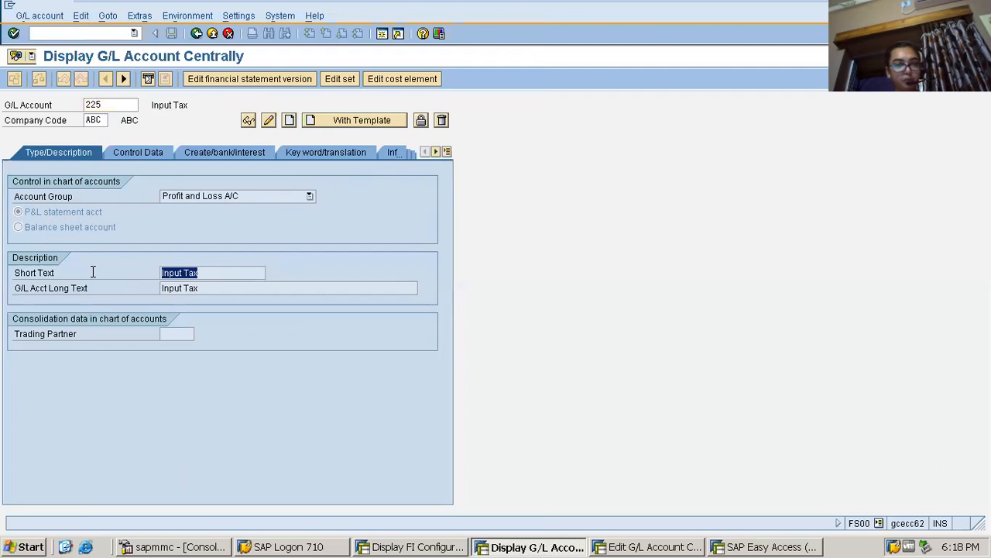
click(157, 153)
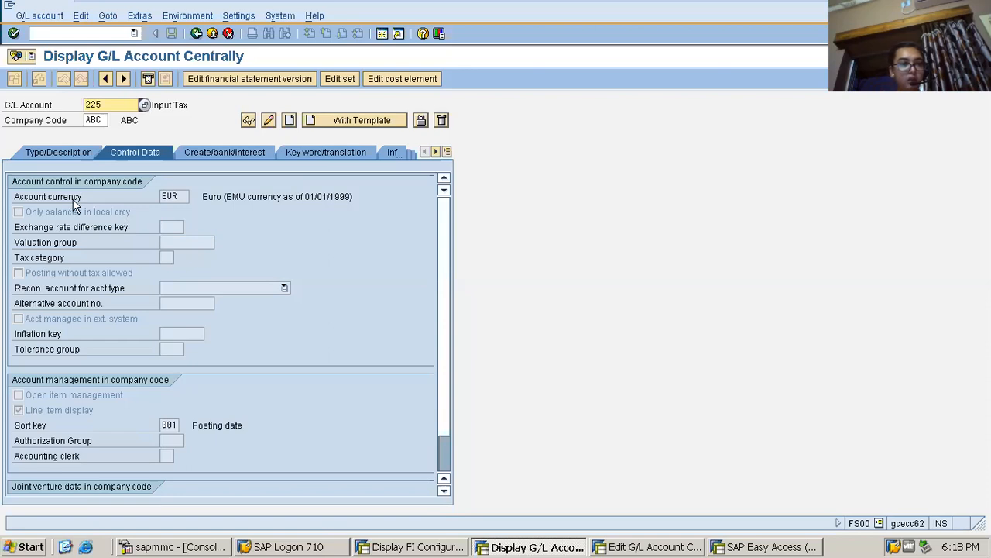
click(168, 196)
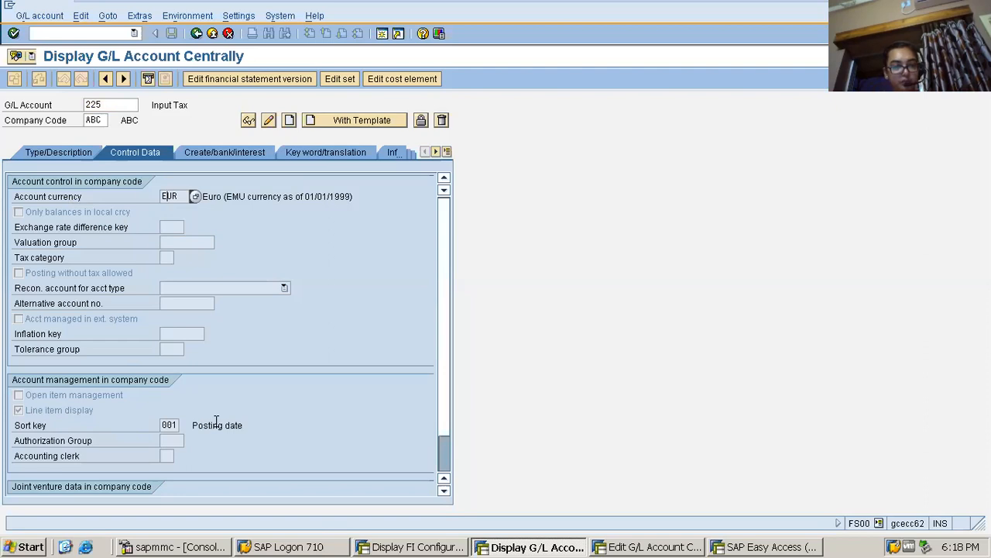
click(239, 154)
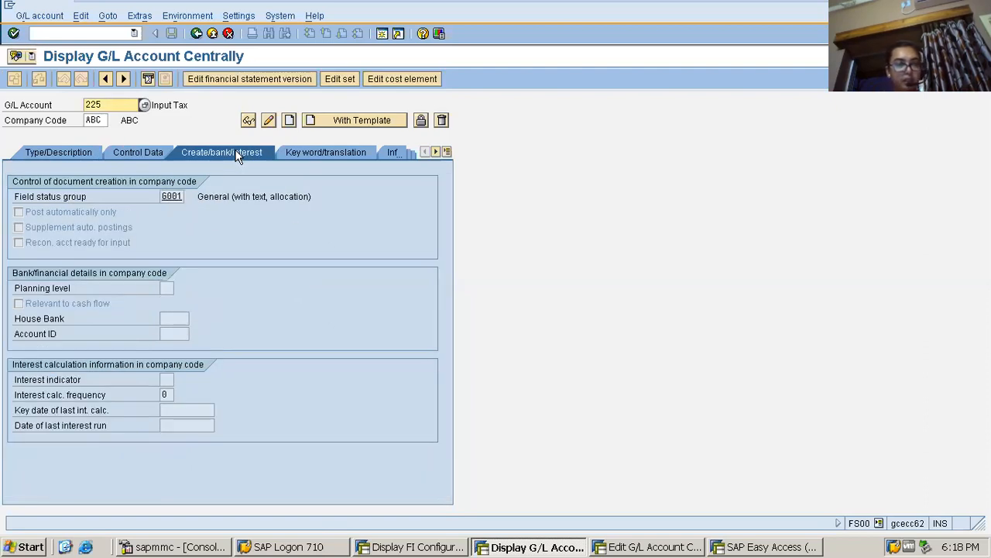
double_click(172, 196)
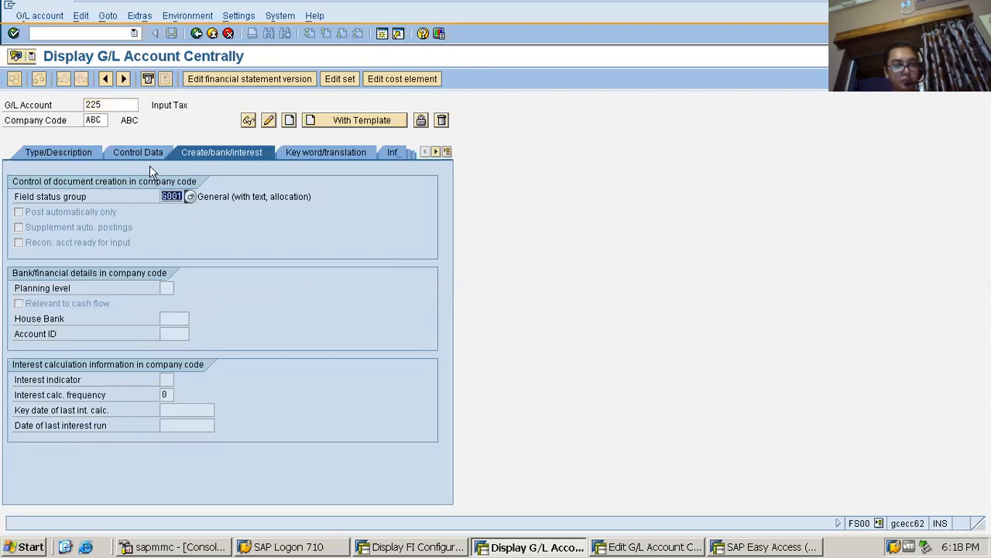
click(118, 148)
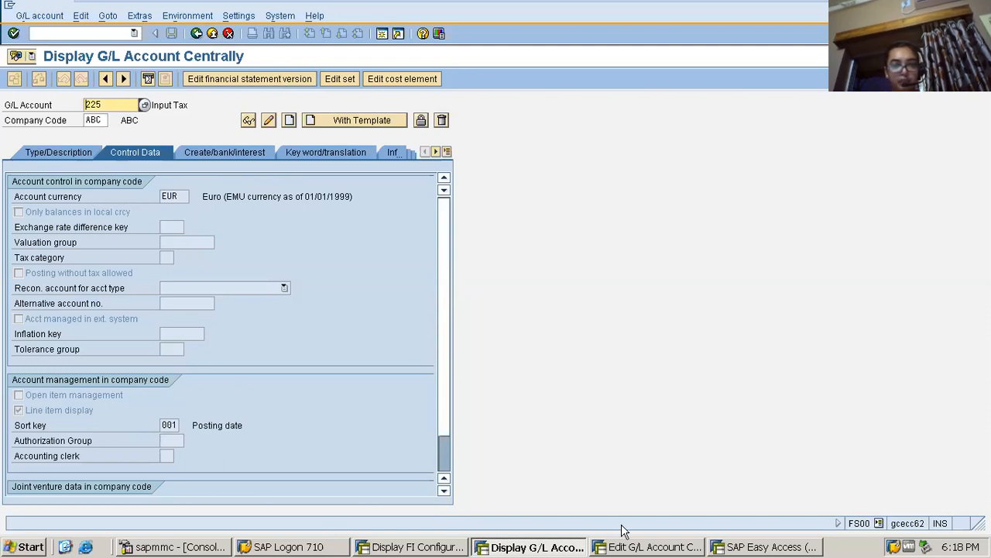
Return to the automatic posting session and restart transaction OB40 to maintain the procedures for taxes on sales and purchases
click(411, 547)
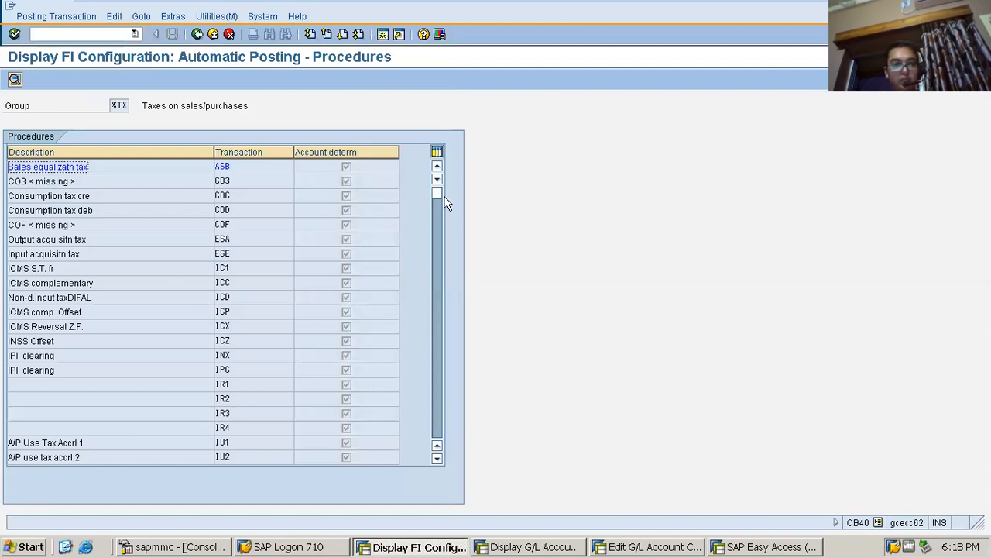
click(117, 36)
text(/nob5)
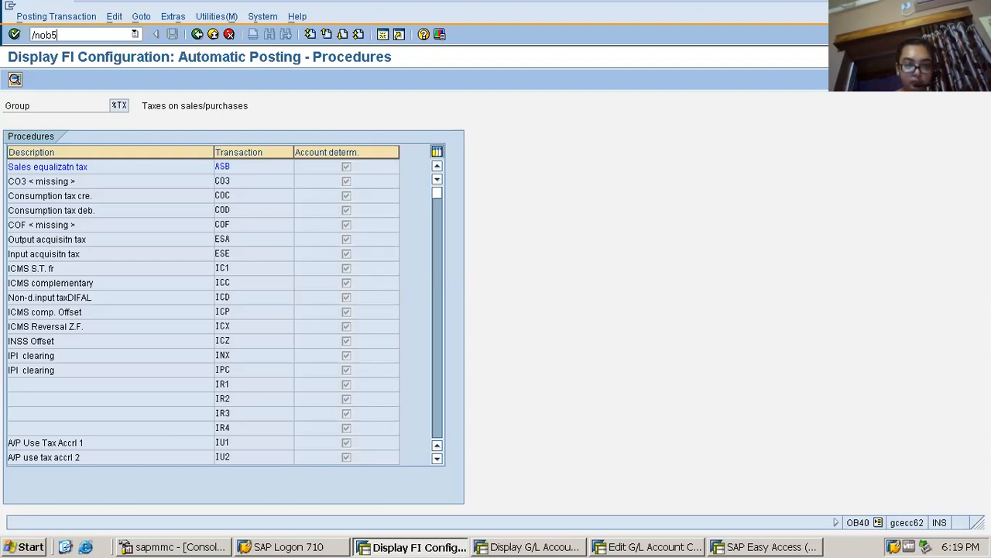
key(BackSpace)
text(40)
key(Return)
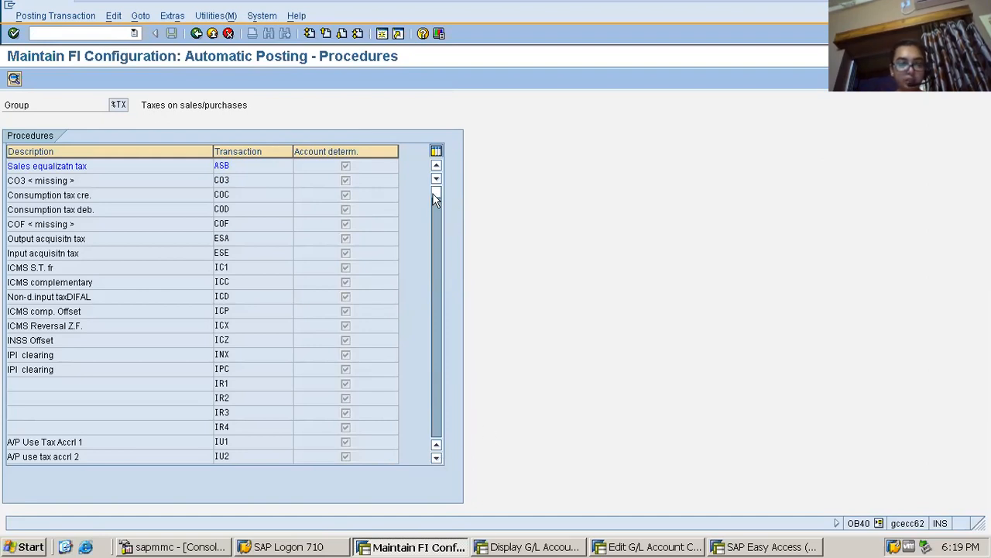
Open the account assignment of the Input tax procedure (VST) for chart of accounts ABC
click(431, 250)
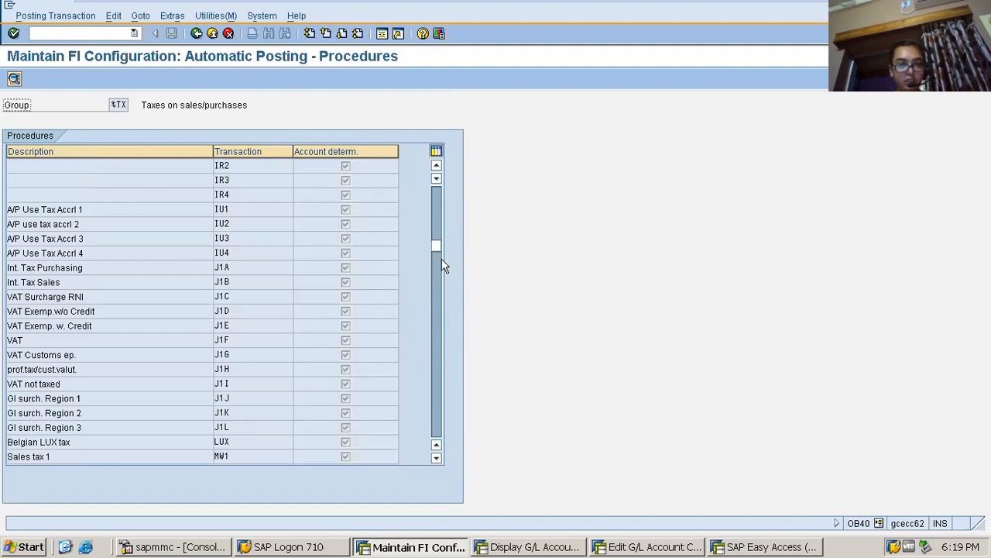
click(435, 271)
drag(435, 271, 434, 327)
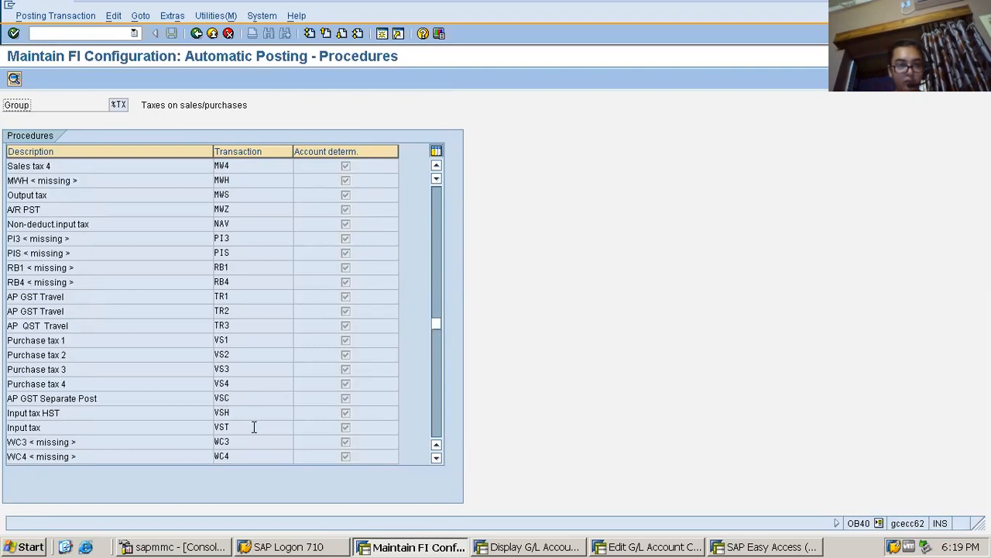
click(103, 425)
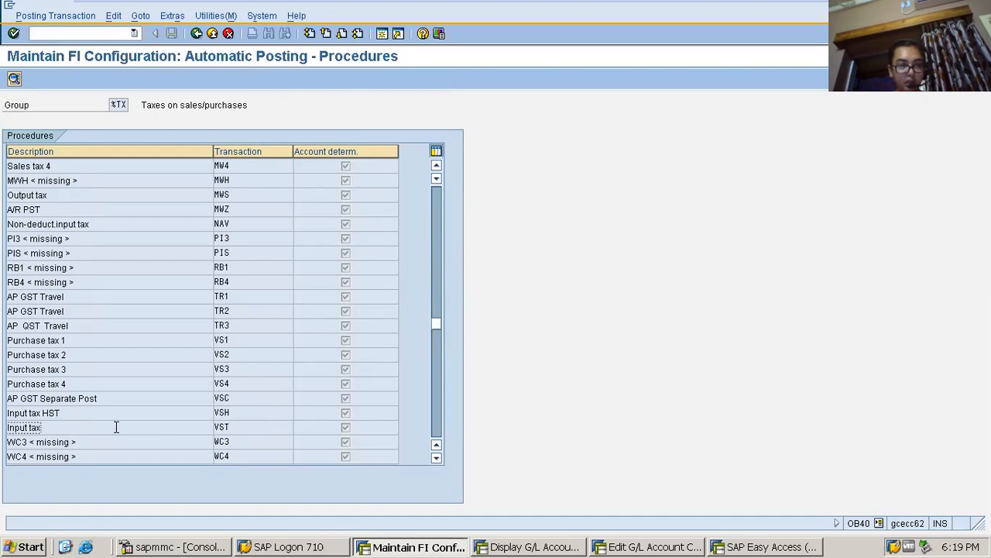
double_click(116, 427)
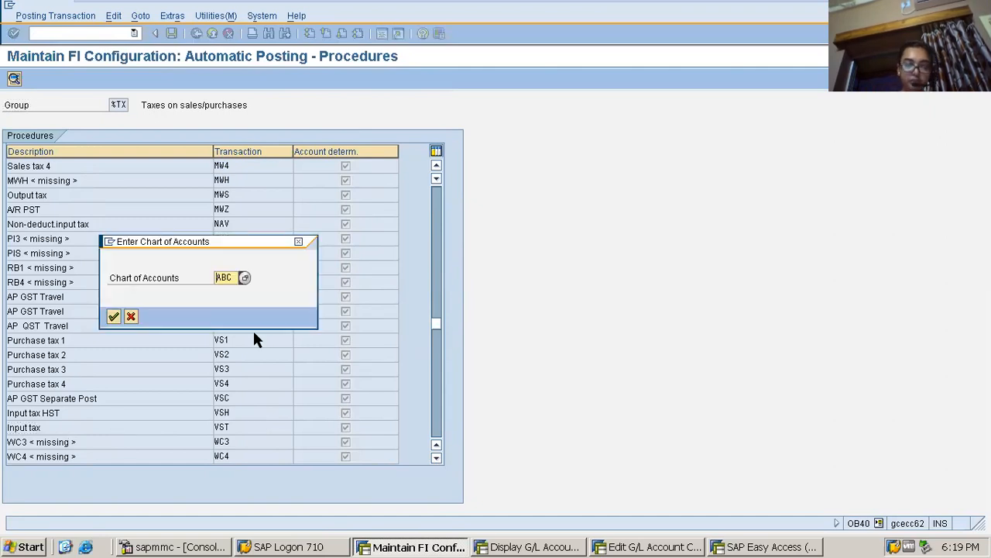
key(Return)
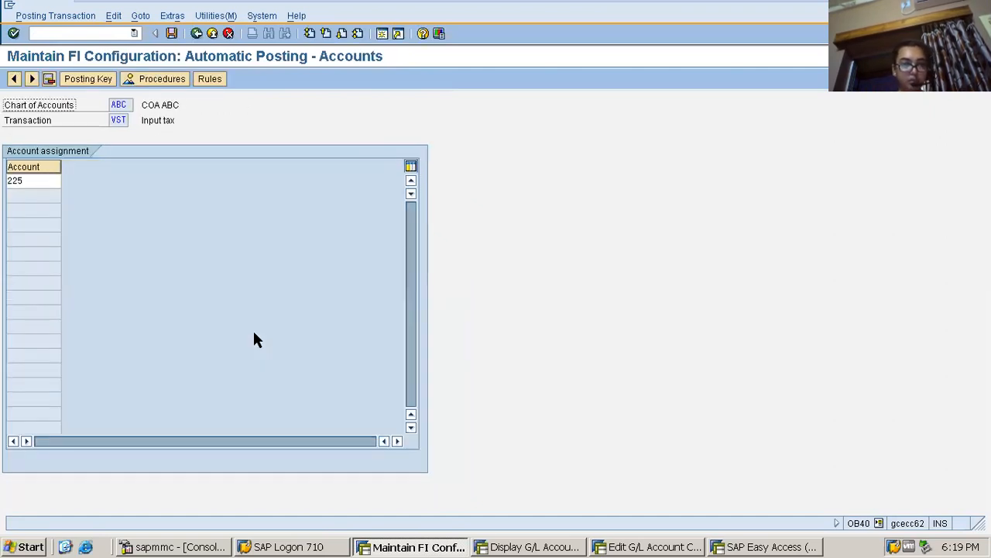
Assign the Input Tax G/L account from chart of accounts ABC to the VST procedure, save, and leave the configuration
click(42, 179)
click(66, 181)
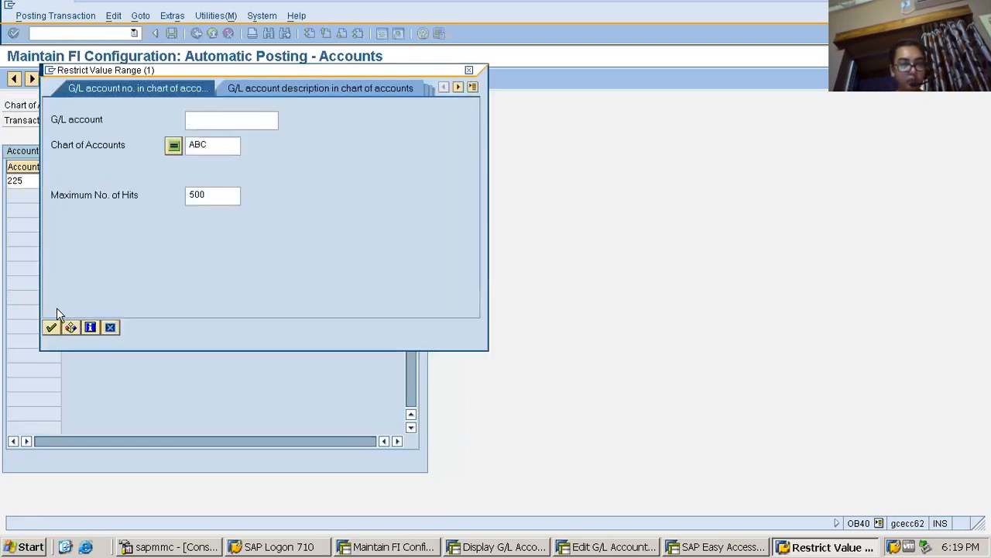
click(50, 327)
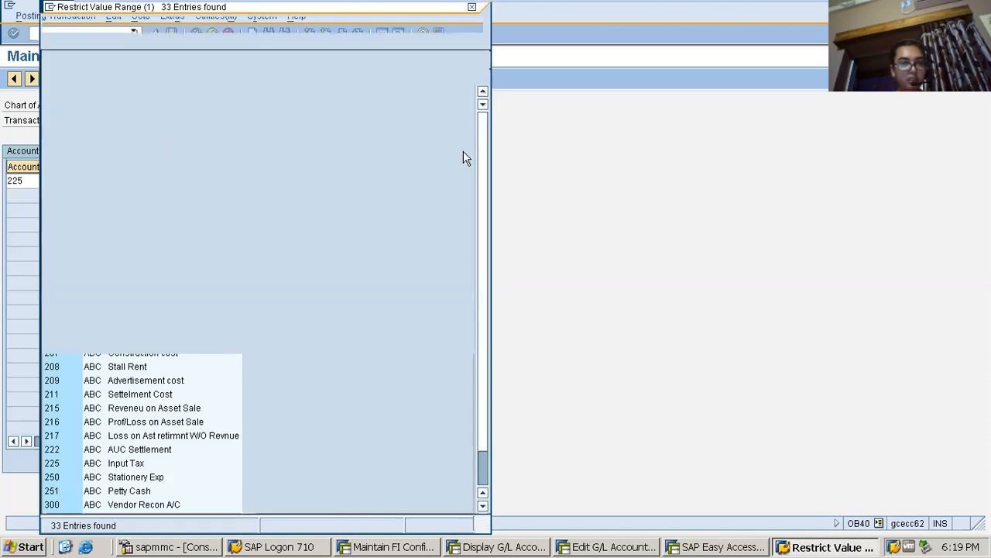
double_click(130, 465)
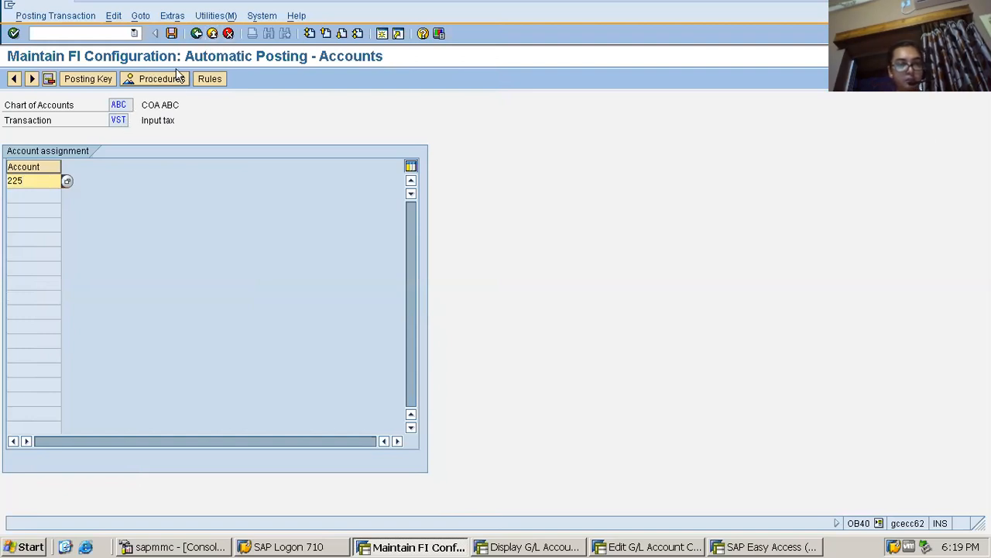
click(171, 37)
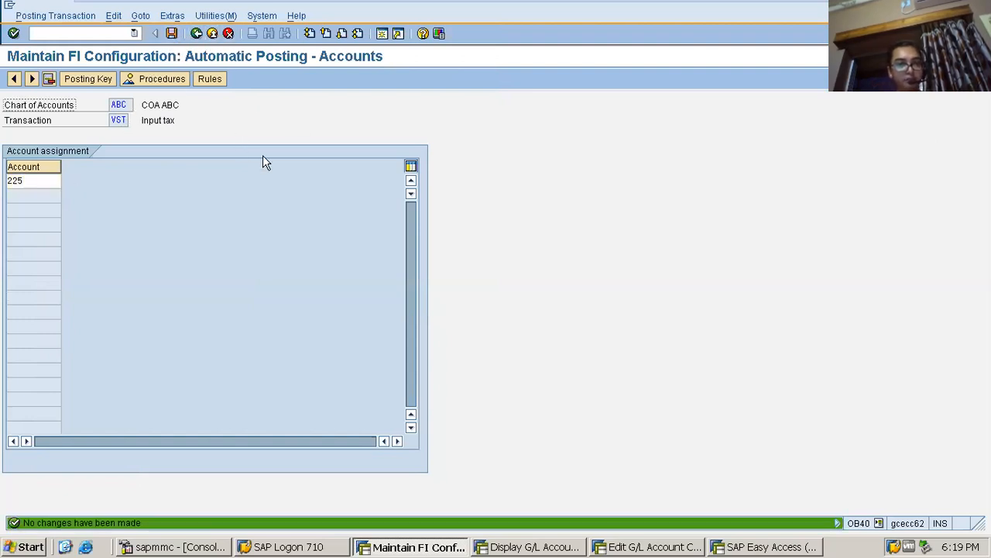
click(196, 34)
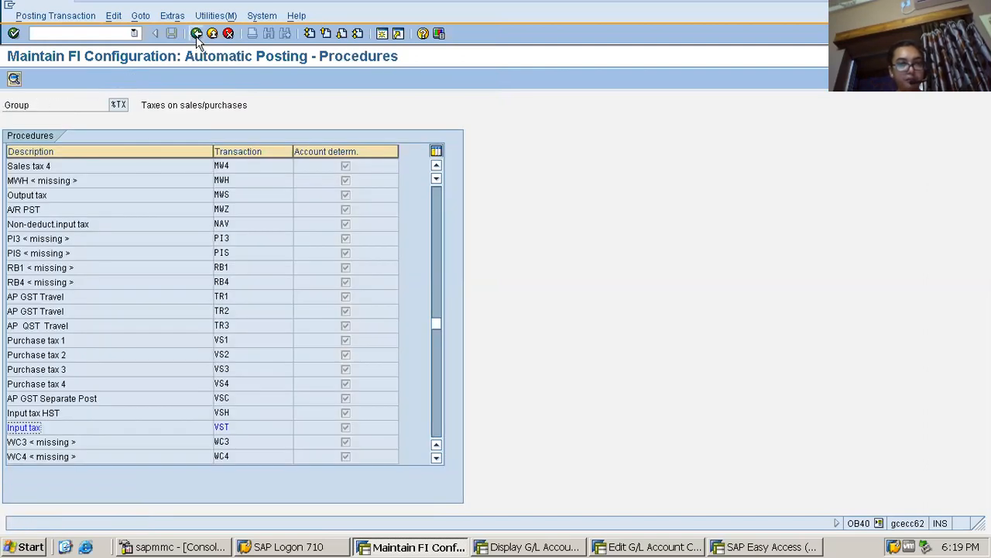
click(196, 34)
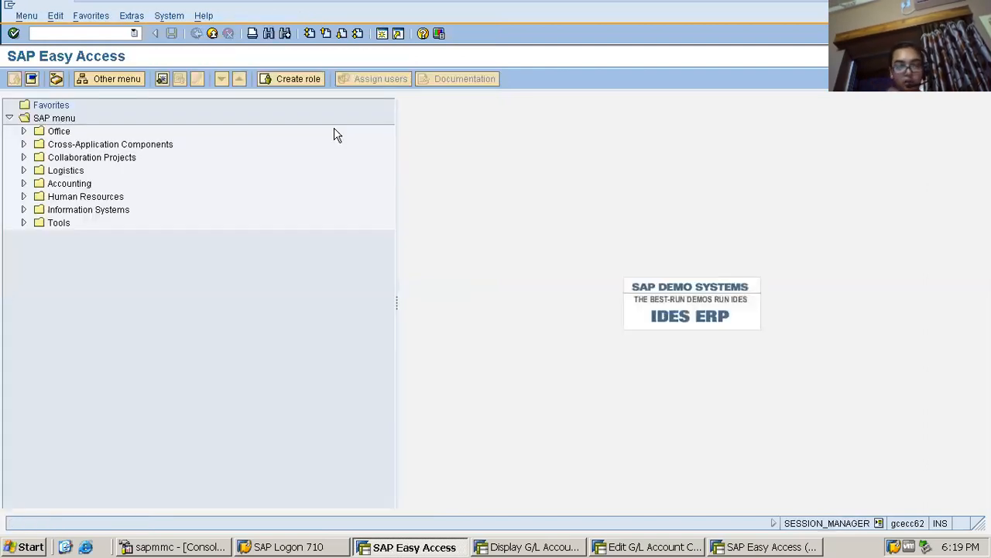
Open vendor invoice entry (FB60) for company code ABC
click(40, 35)
text(fs00)
key(Return)
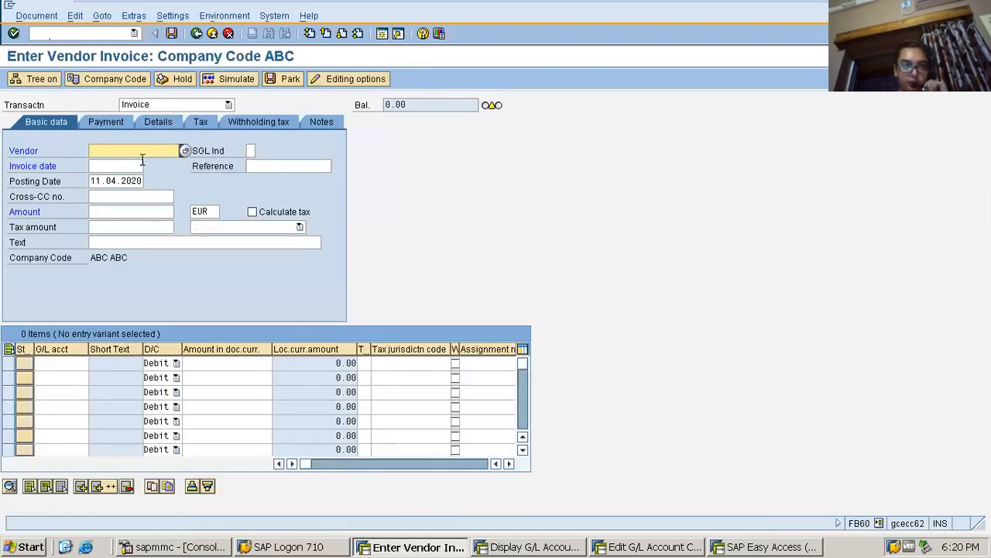
Fill in the invoice header with the vendor's number, invoice date 11.04.2020 and an amount of 300 EUR
click(142, 155)
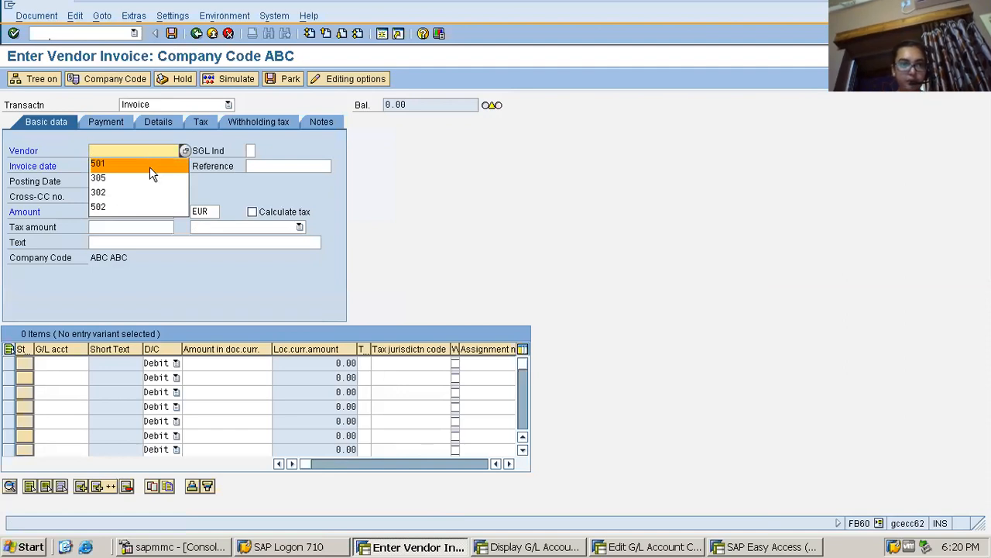
click(147, 165)
click(118, 167)
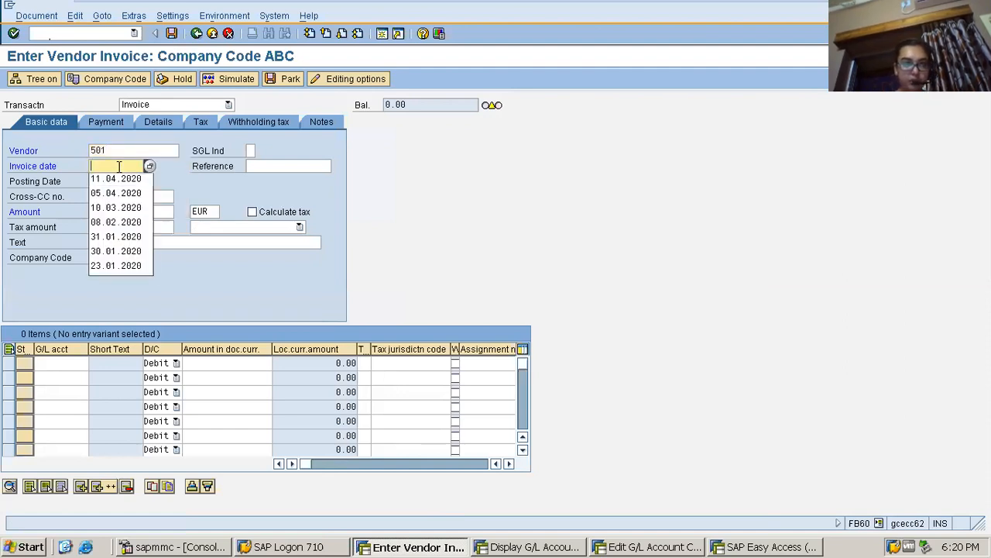
click(118, 178)
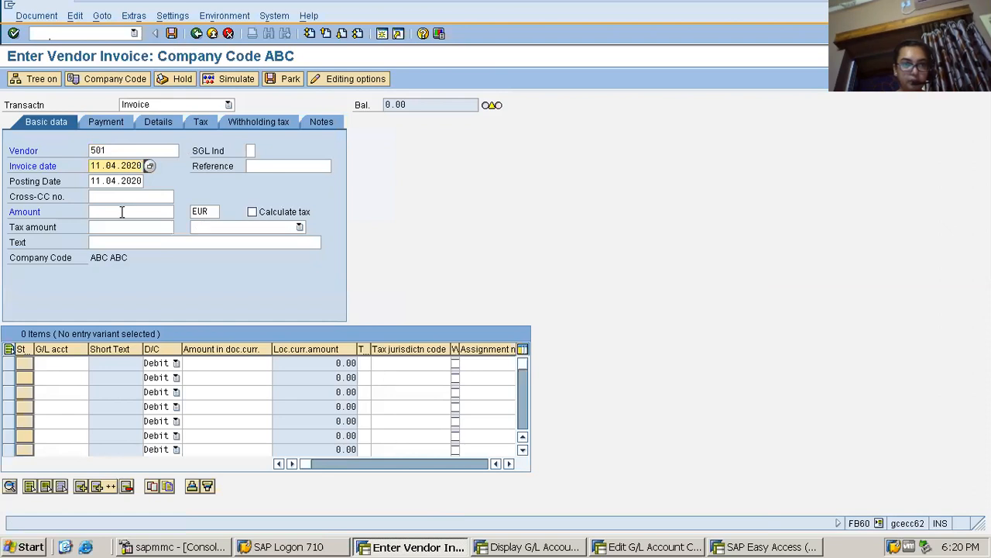
click(122, 211)
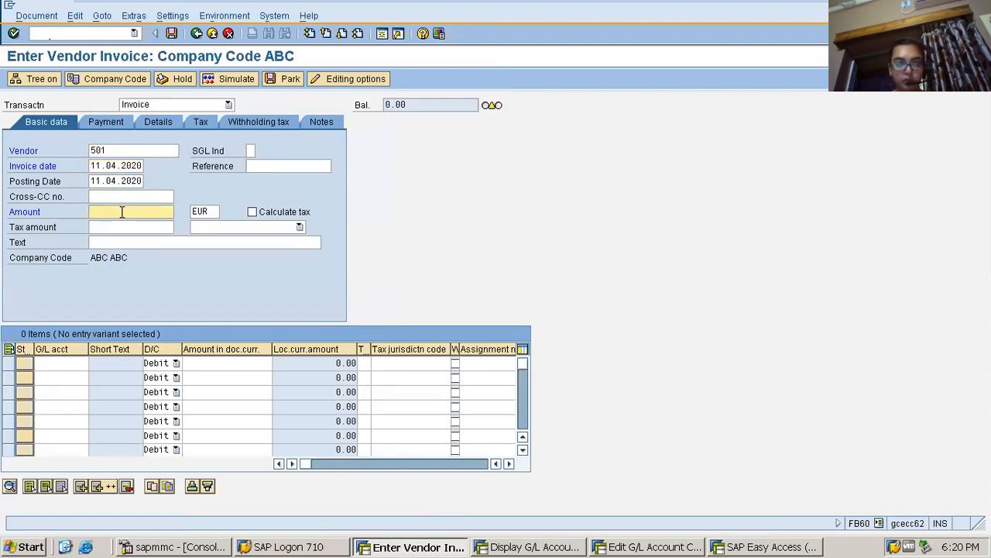
text(300)
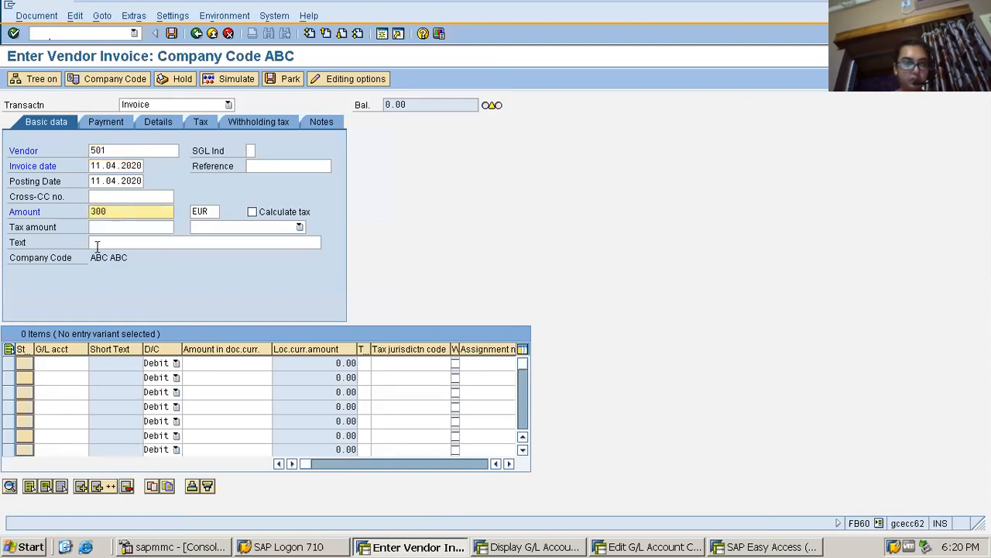
Enter the construction cost G/L account in the first line item with a debit amount of 300
click(77, 363)
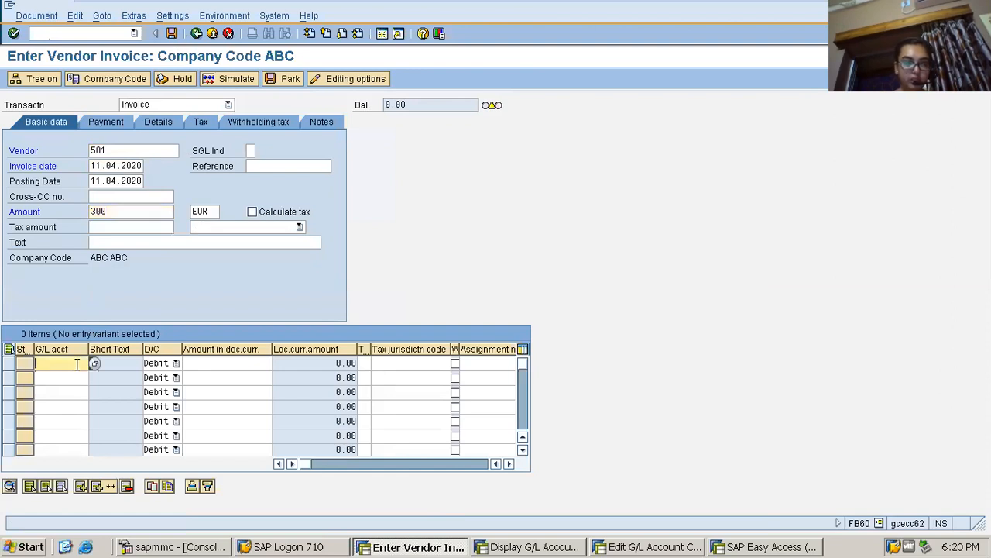
click(74, 379)
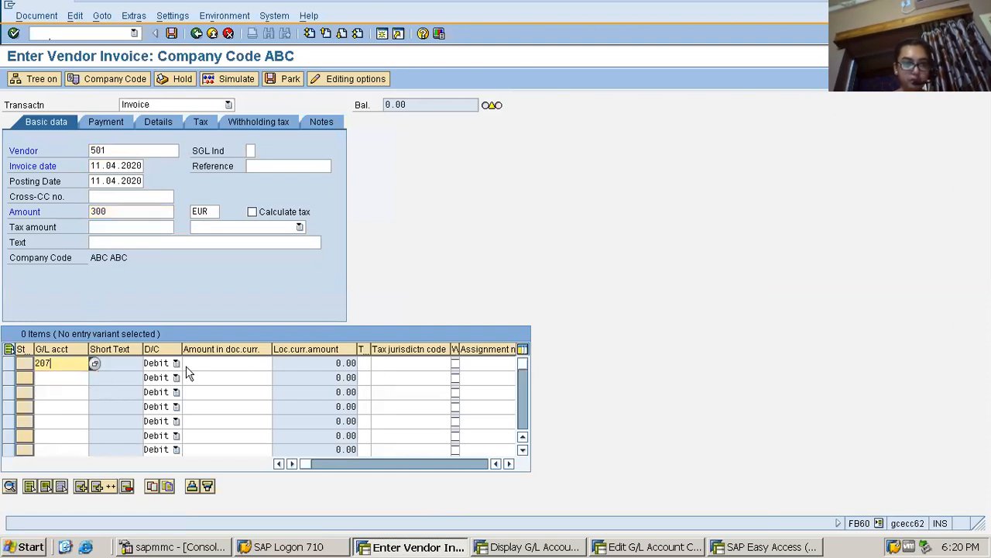
click(226, 363)
text(300)
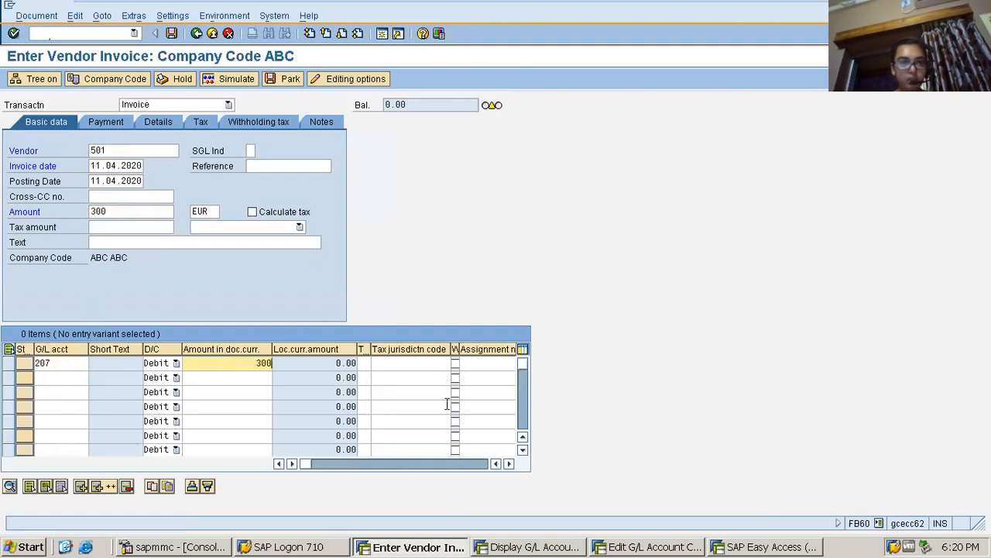
Set the first line item's text to "exp"
click(510, 463)
click(510, 463)
click(511, 463)
click(510, 464)
click(511, 463)
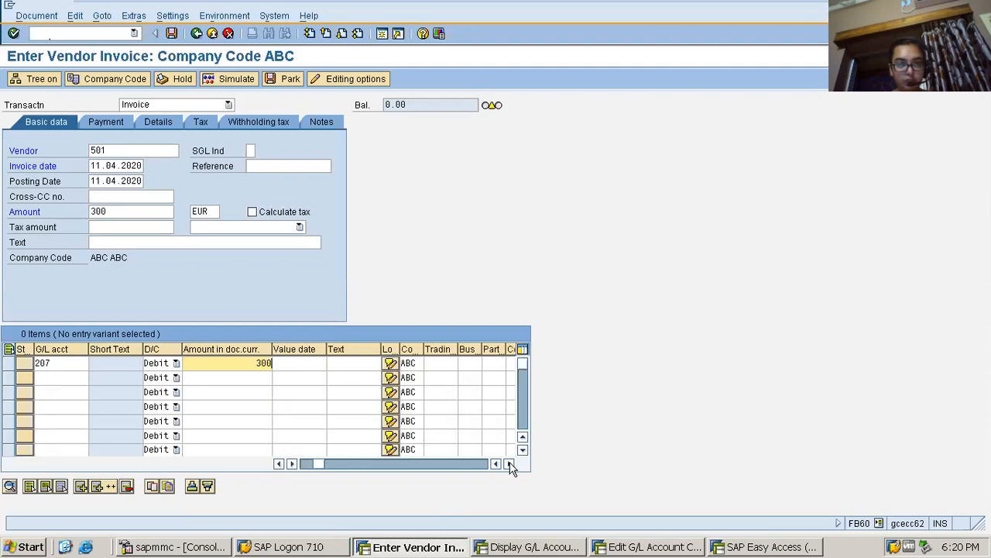
click(348, 365)
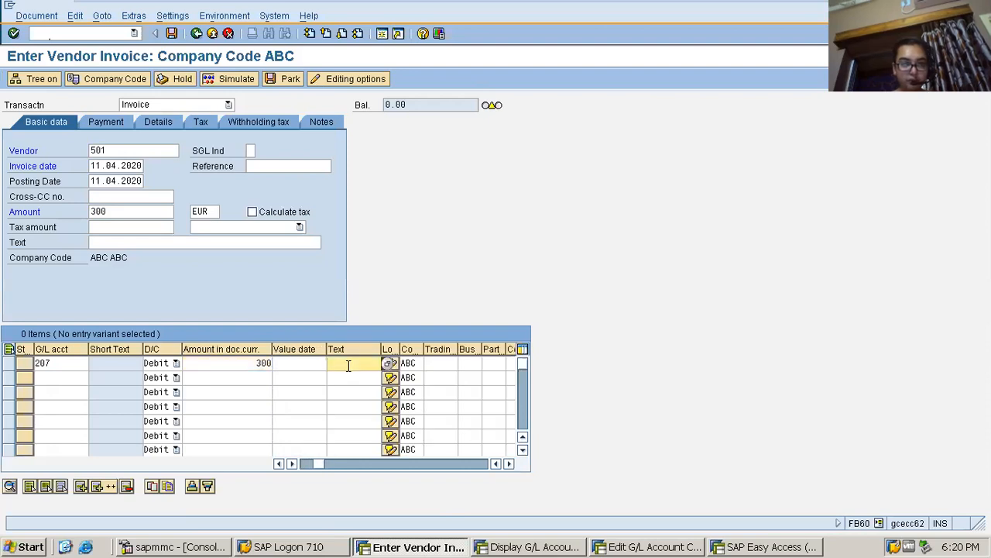
click(349, 365)
click(344, 377)
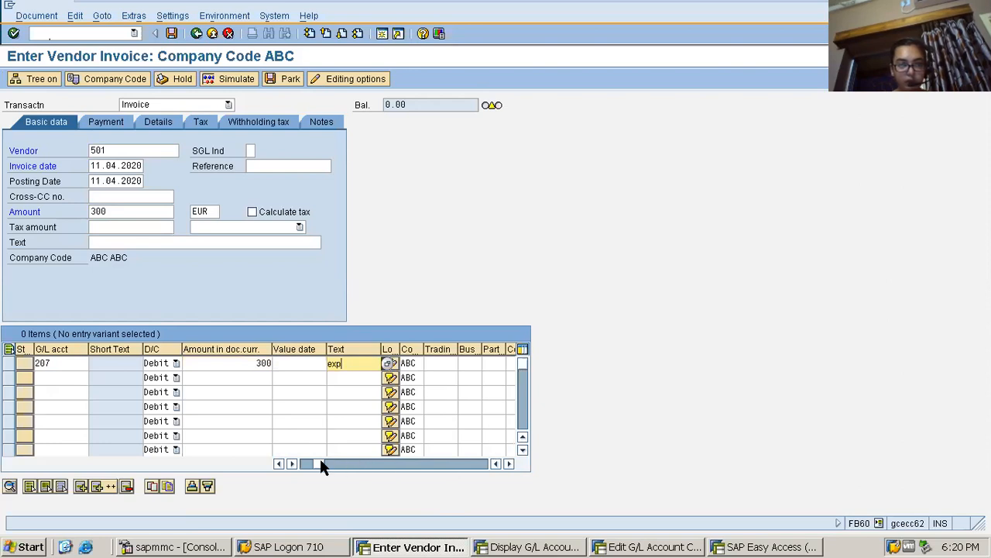
Assign tax code X1 (Input Tax @5%) to the first line item
click(291, 464)
click(365, 364)
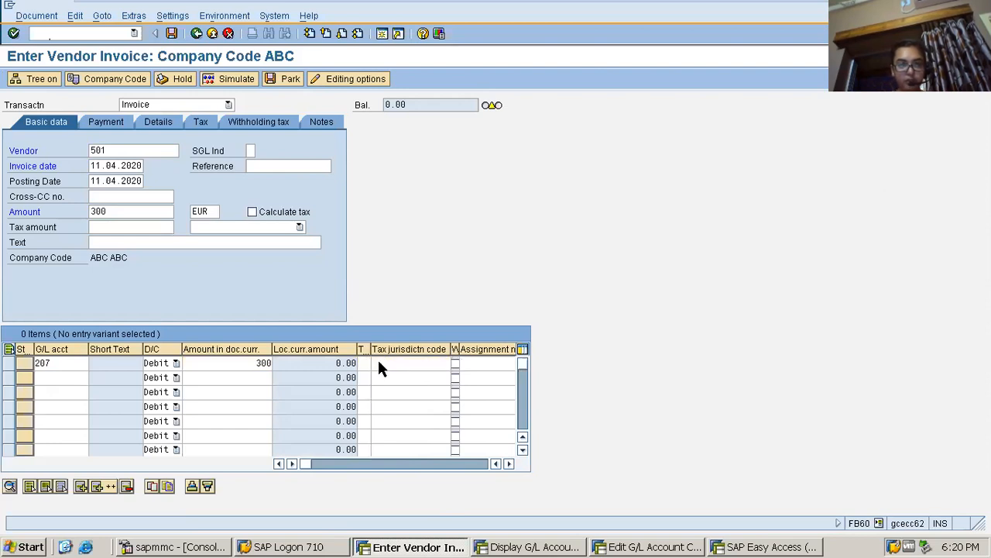
click(377, 363)
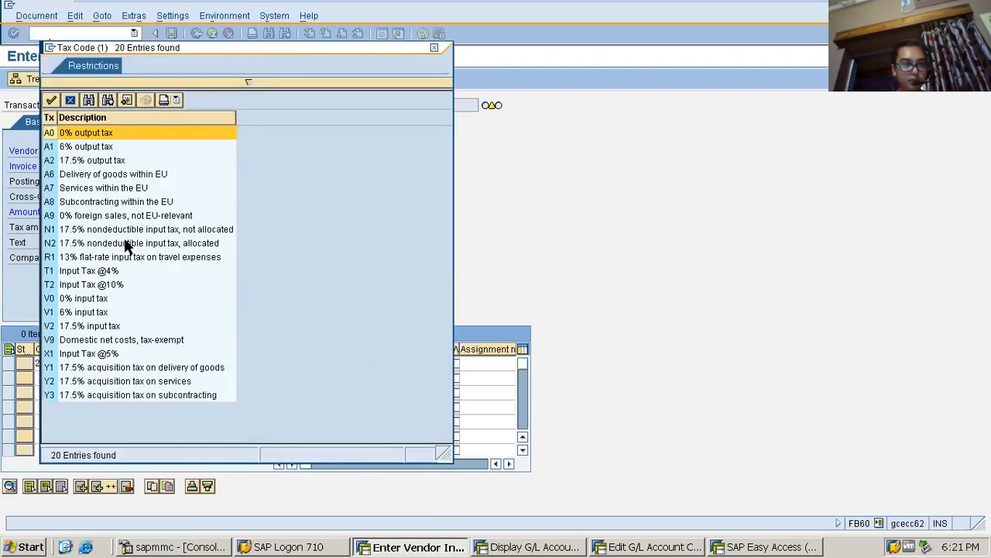
double_click(81, 354)
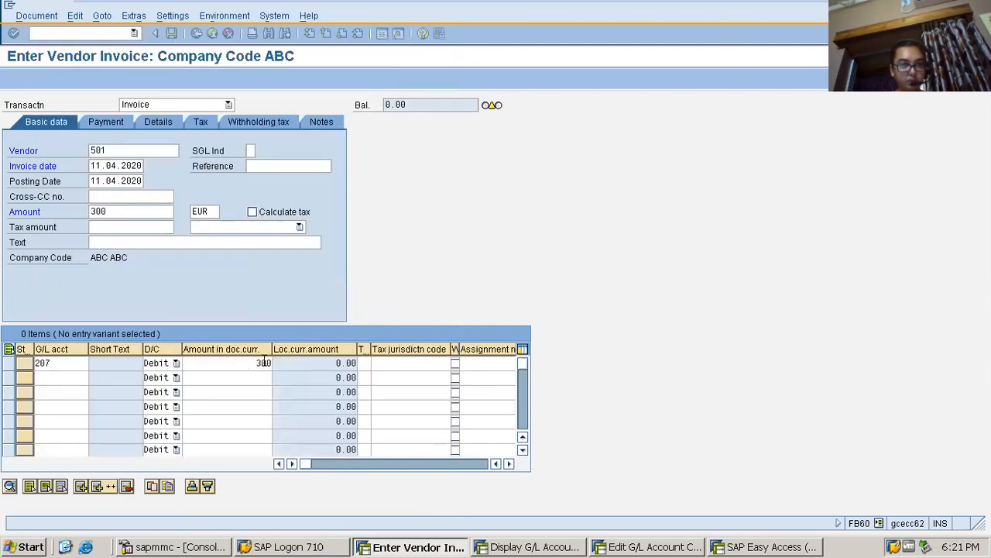
Set the invoice header's tax code to X1 (Input Tax @5%)
click(215, 226)
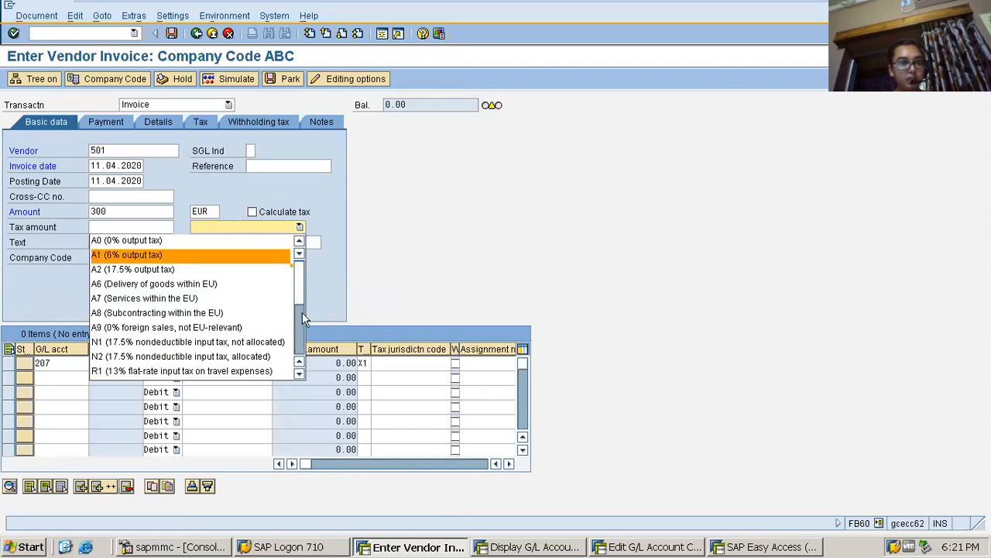
drag(297, 290, 296, 345)
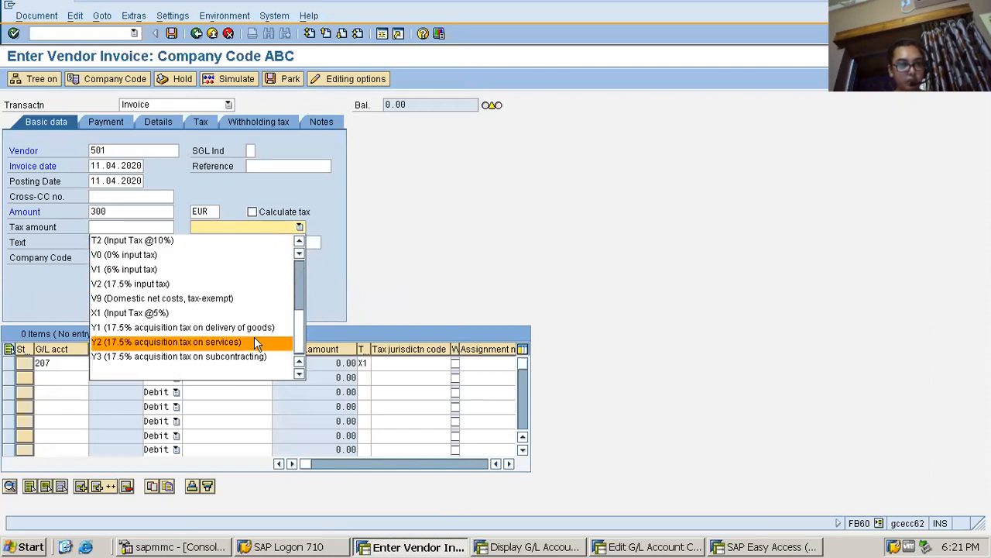
click(254, 312)
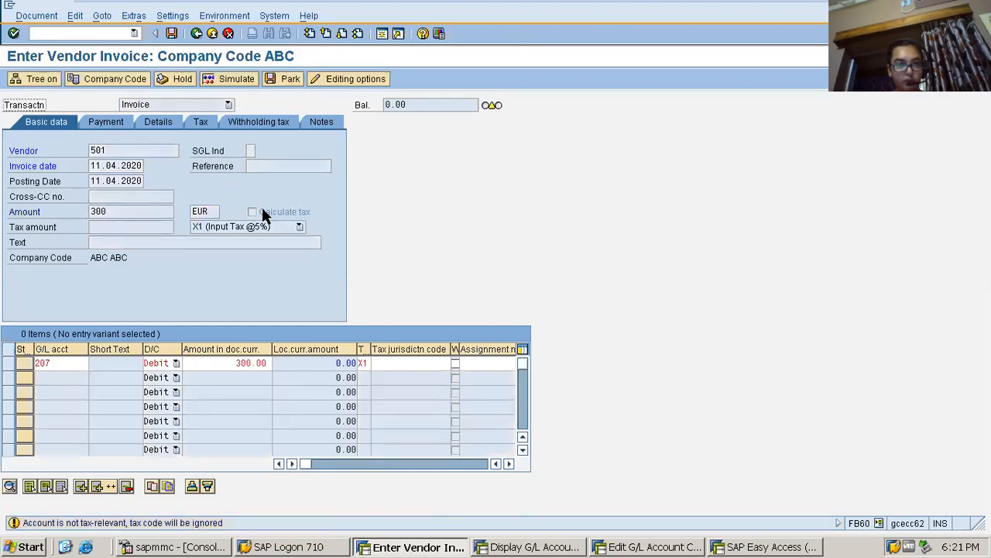
key(Return)
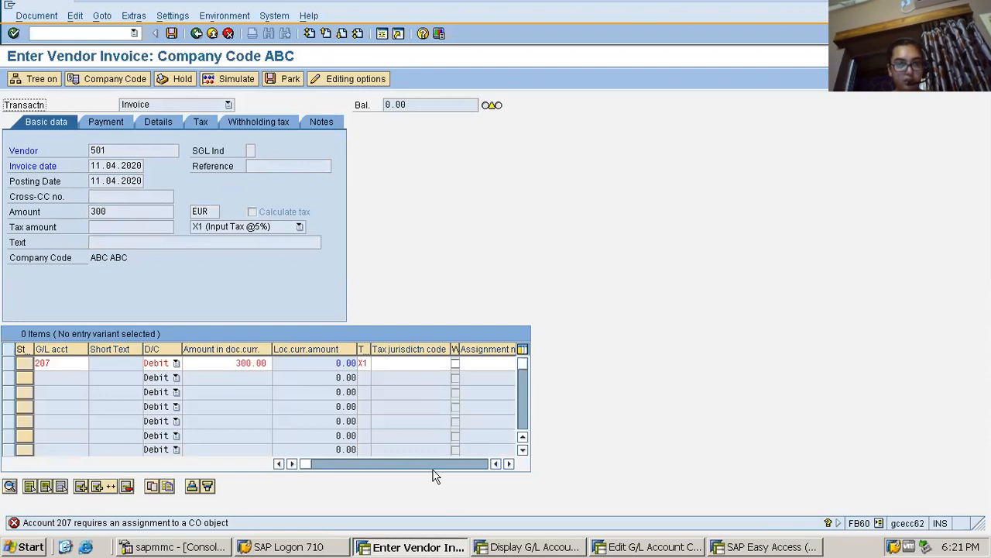
Look up the company code's cost centers and assign SE2 to the construction cost line item
click(509, 463)
click(509, 463)
click(509, 463)
click(509, 463)
click(509, 464)
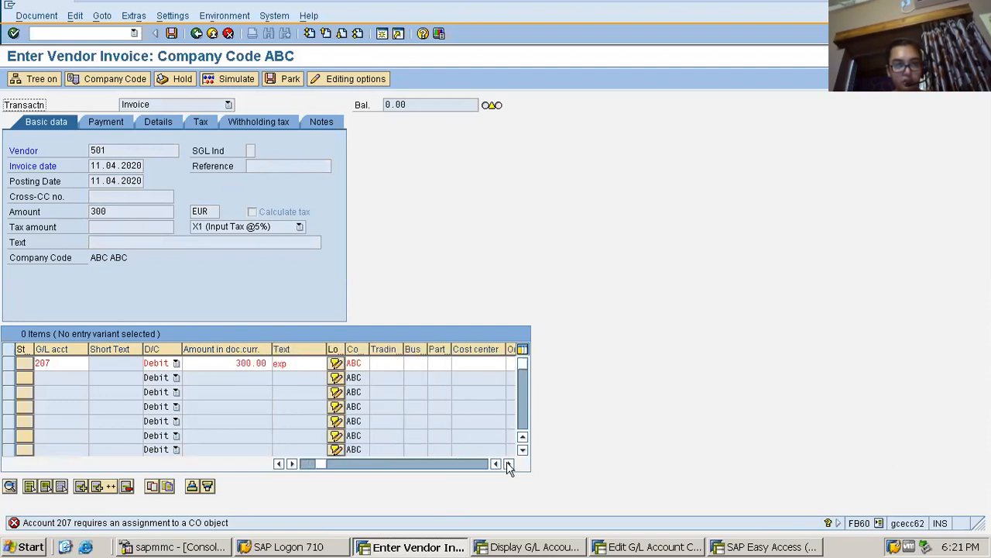
click(462, 362)
click(511, 363)
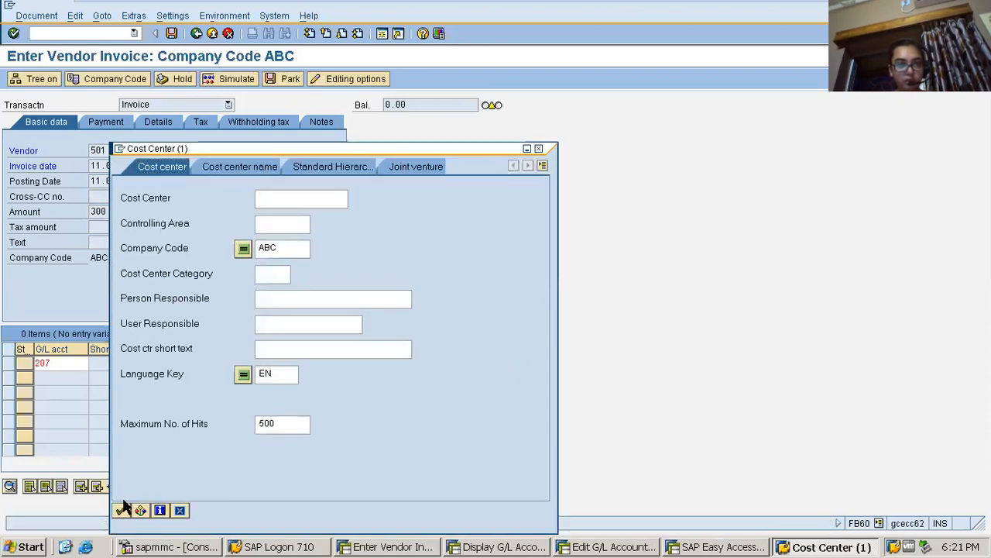
click(123, 510)
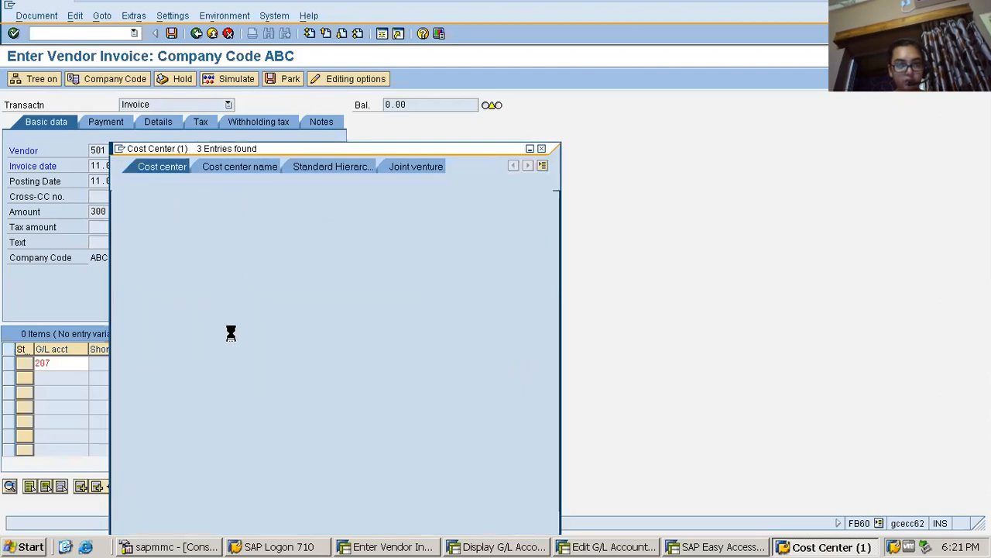
double_click(237, 110)
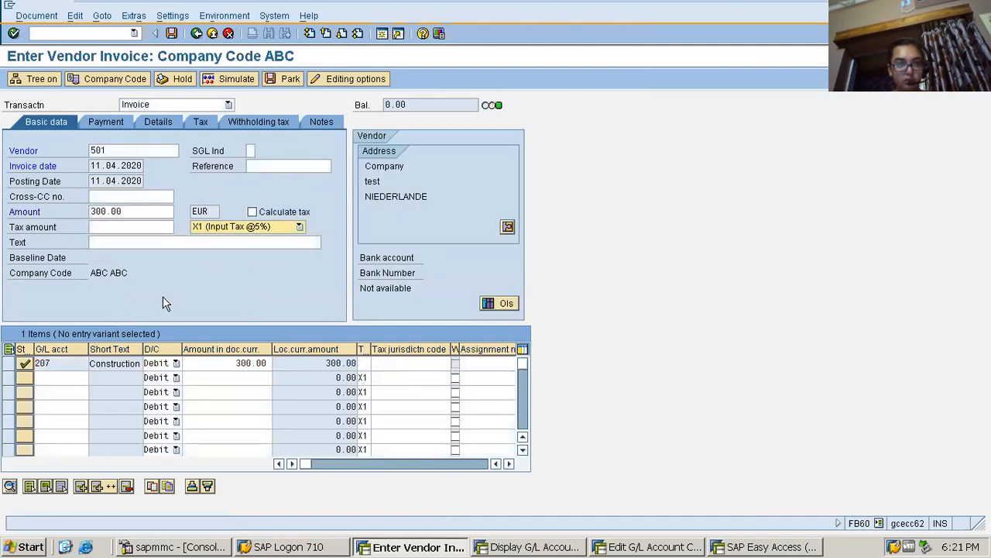
Turn on automatic tax calculation and simulate the invoice with reference 65
click(252, 212)
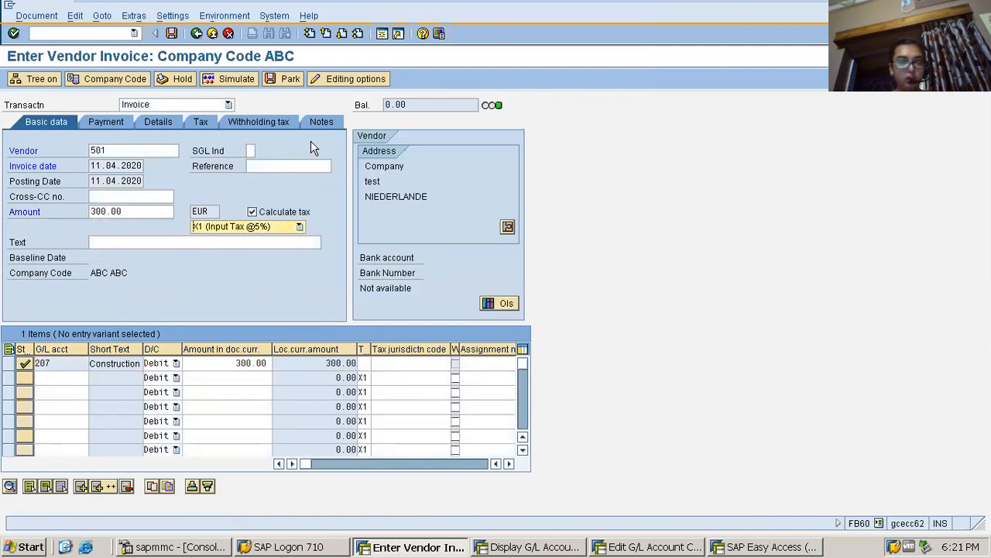
click(230, 81)
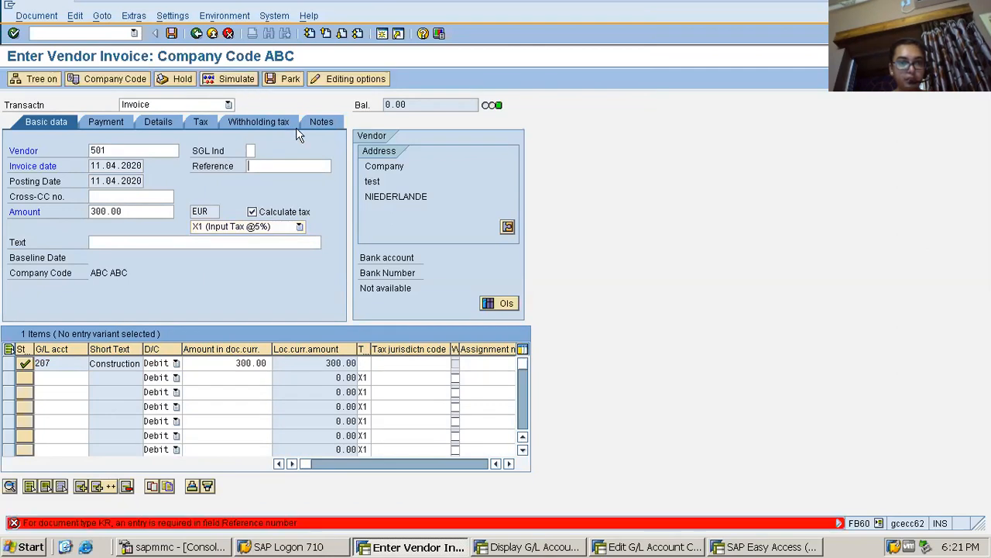
text(65)
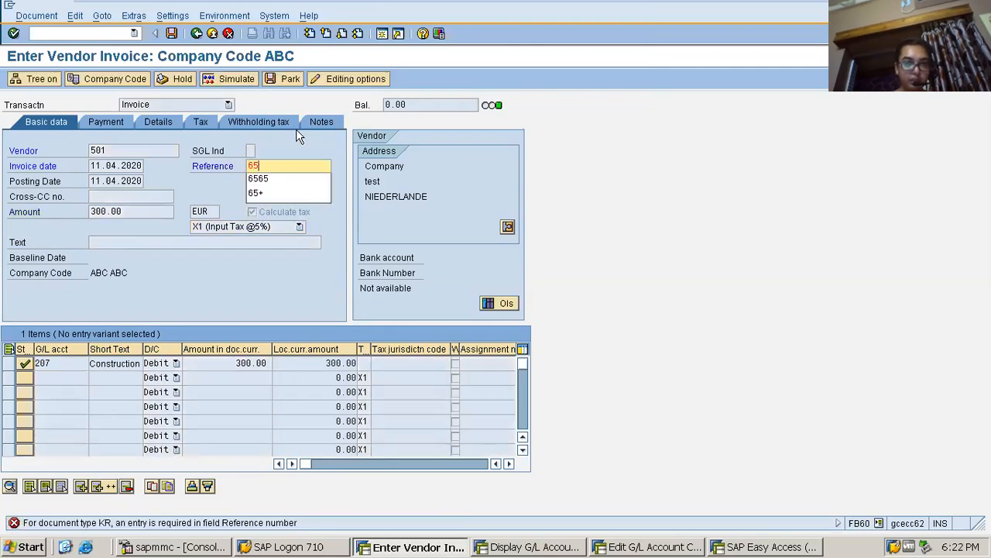
key(Return)
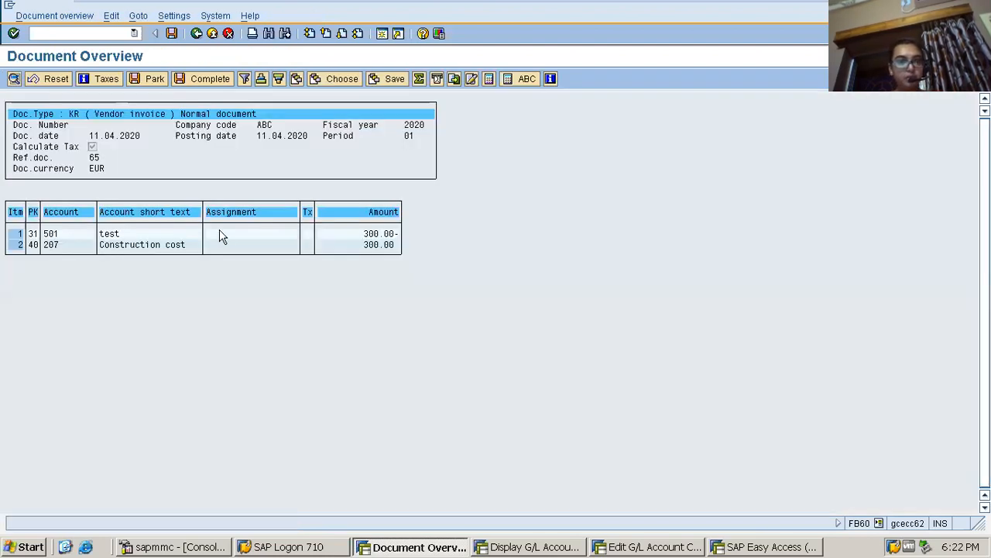
click(172, 245)
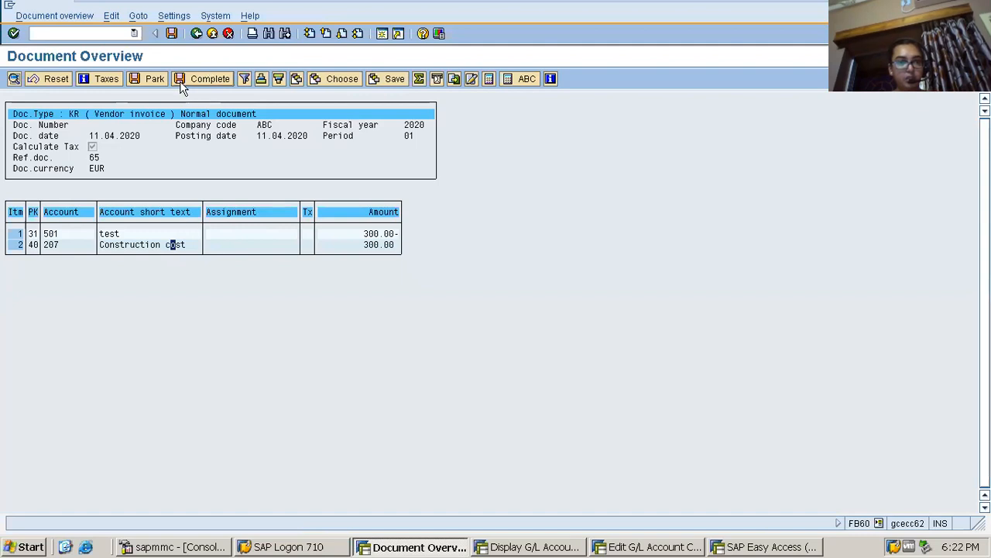
click(198, 39)
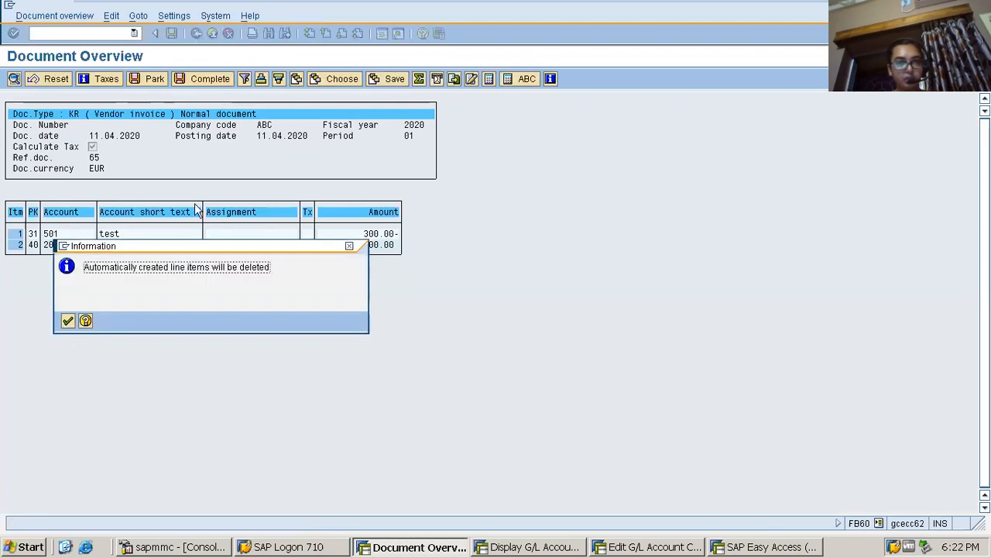
key(Return)
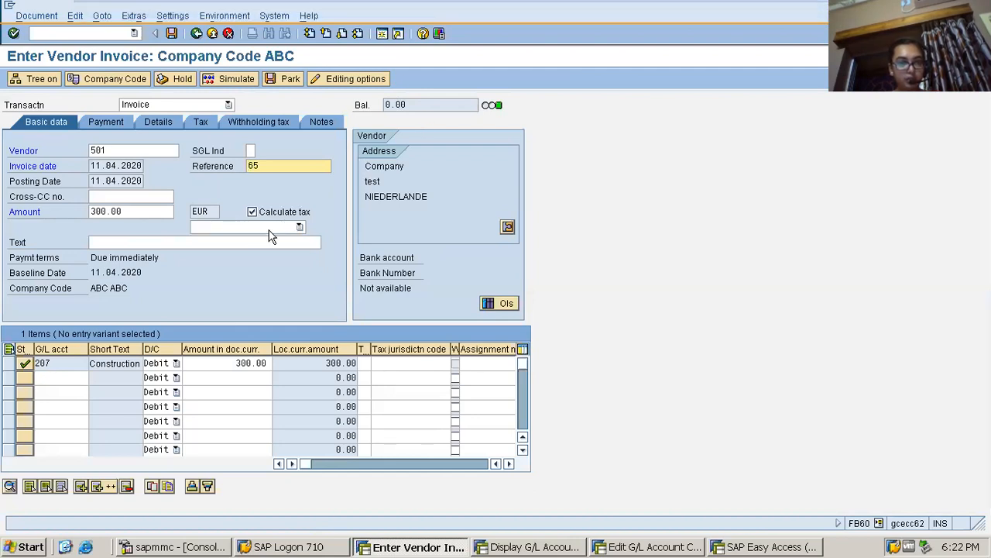
Try to enter tax code X1 again for the construction cost line item
click(292, 463)
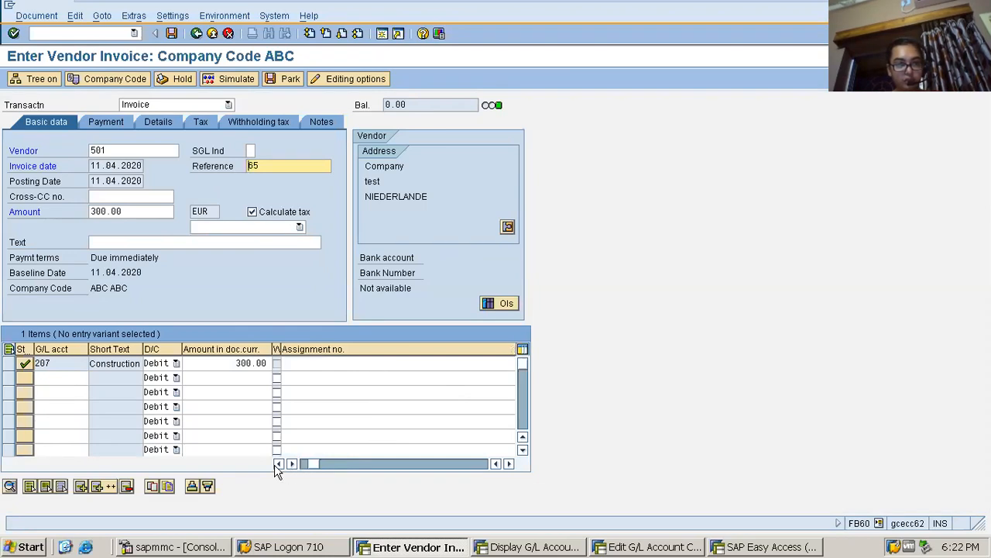
click(278, 463)
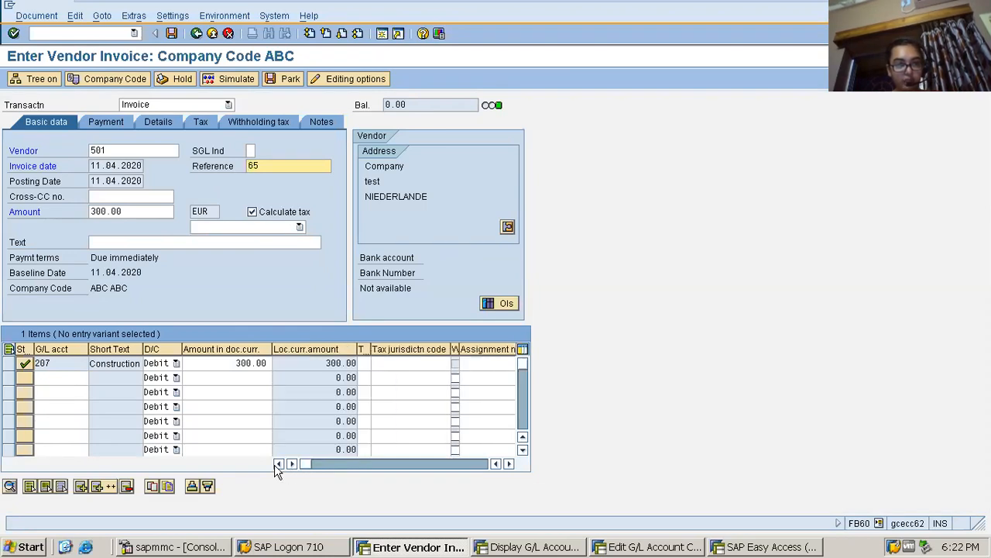
click(362, 364)
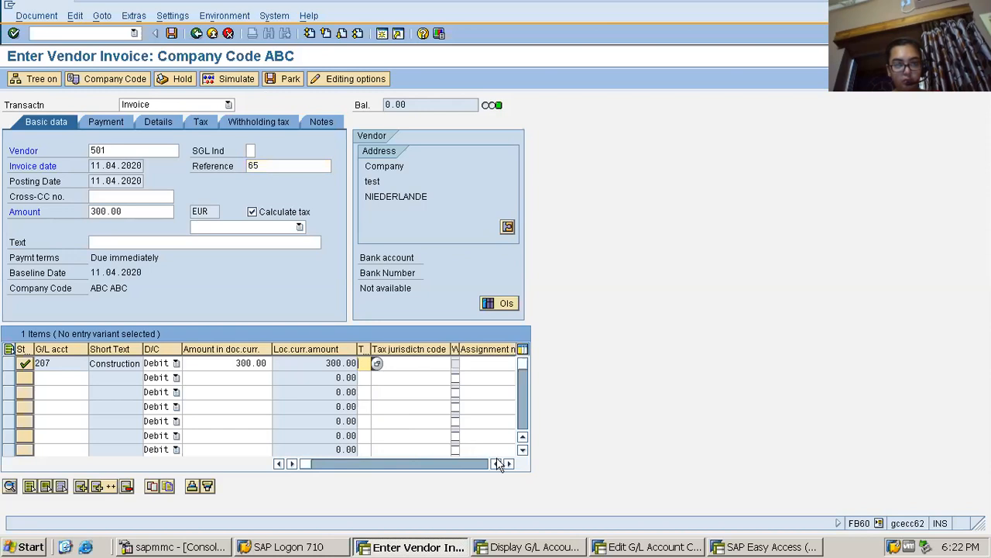
click(288, 166)
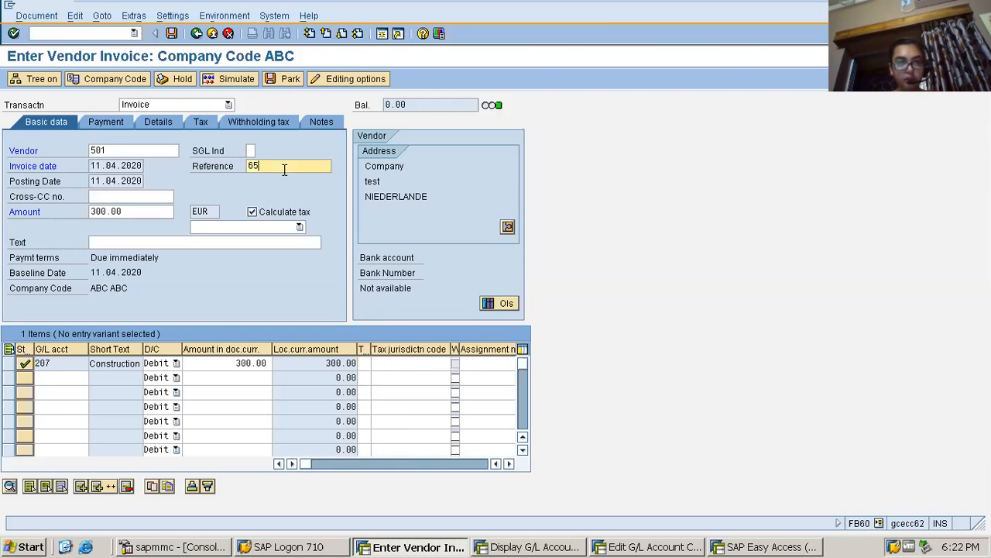
click(362, 364)
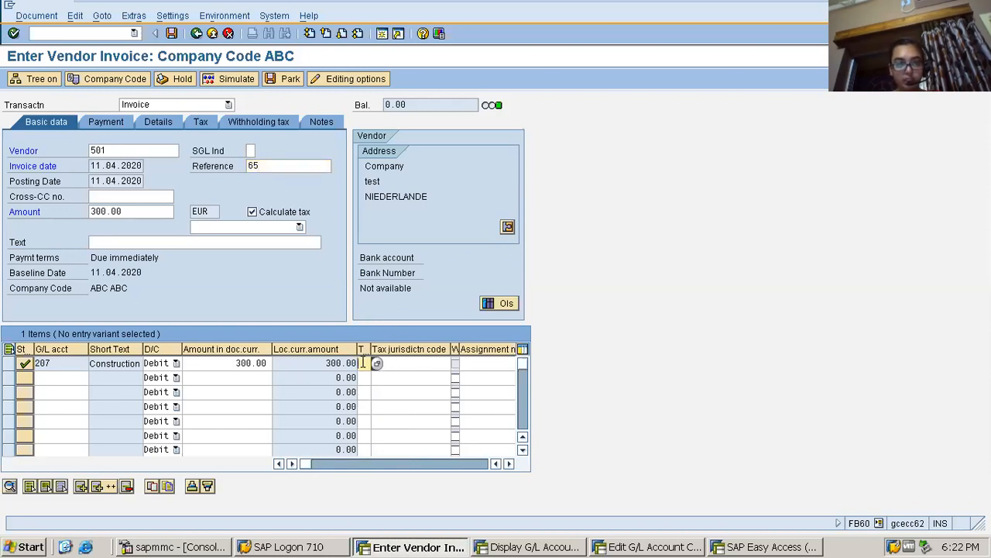
text(X1)
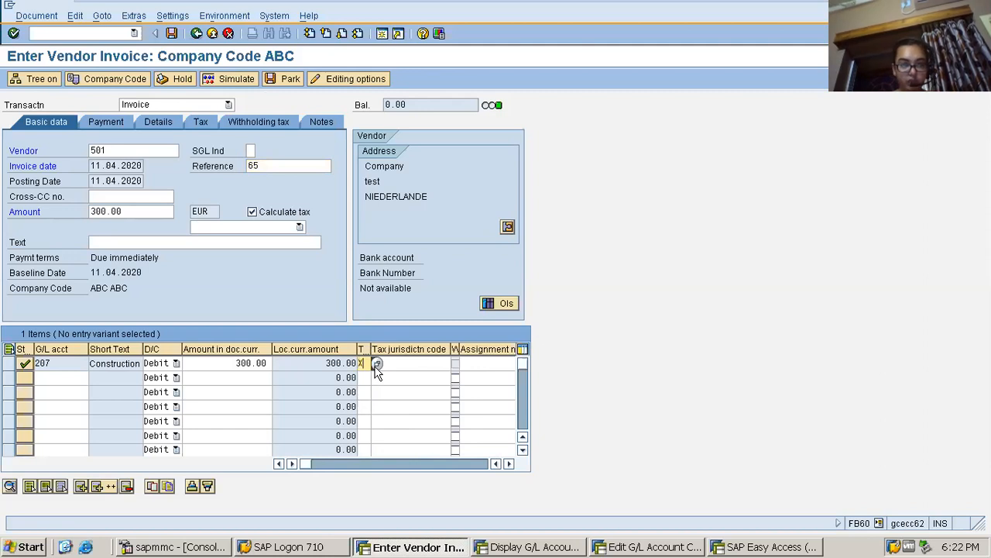
click(509, 463)
click(509, 463)
click(509, 463)
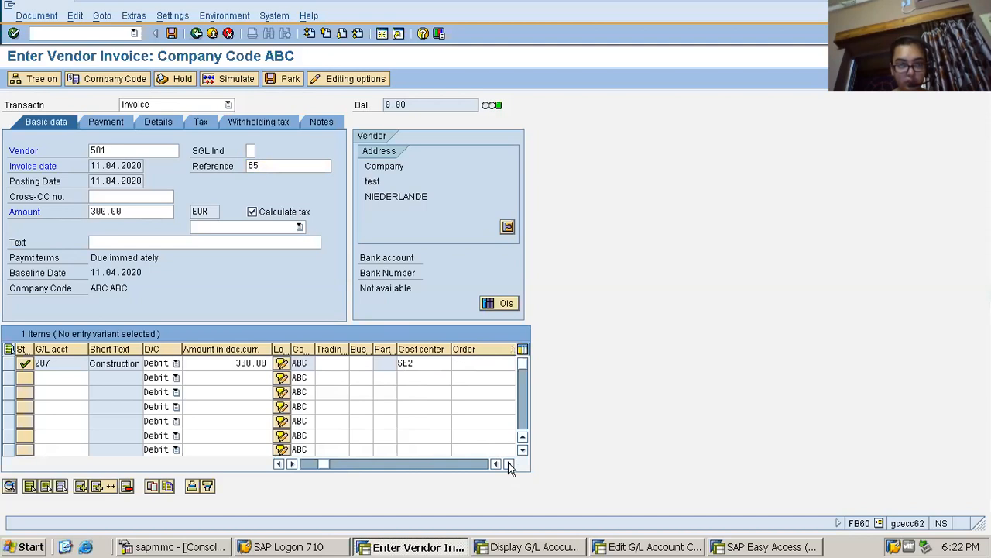
Reselect X1 (Input Tax @5%) as the tax code in the invoice's basic data
click(246, 229)
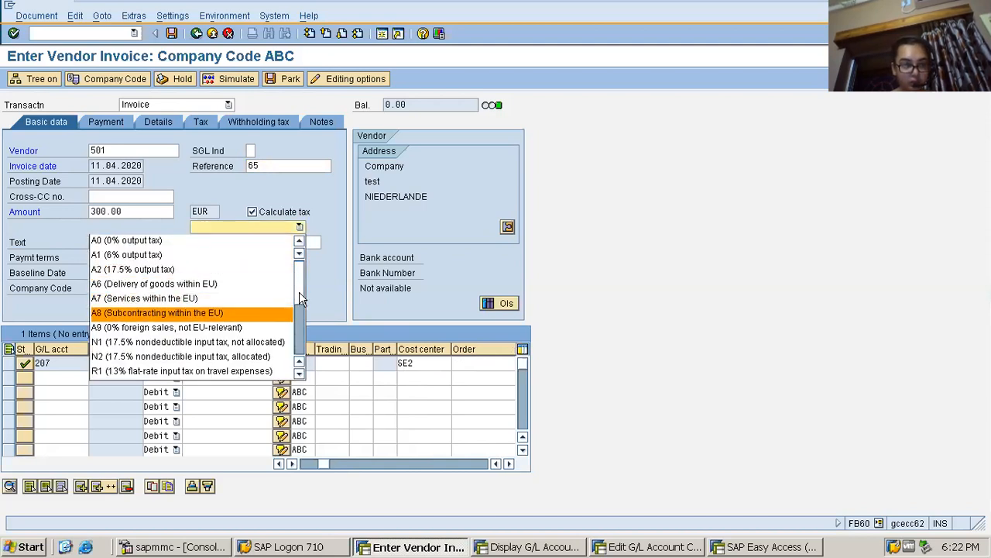
scroll(298, 310, down, 5)
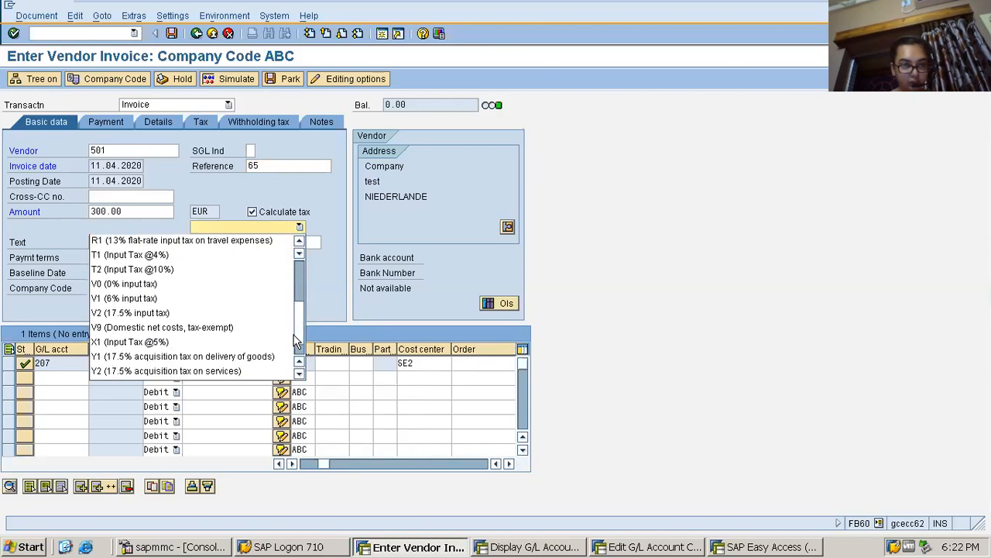
click(233, 344)
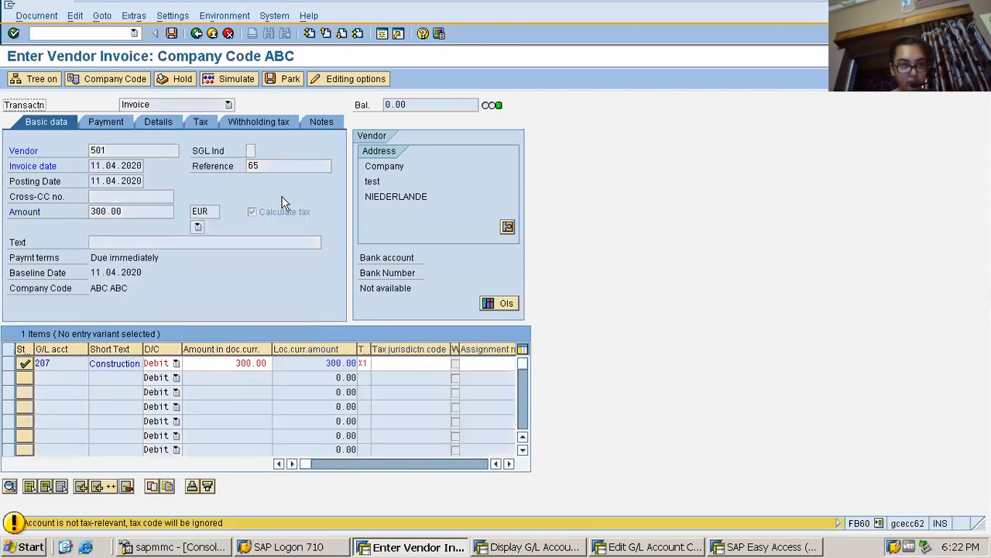
key(Return)
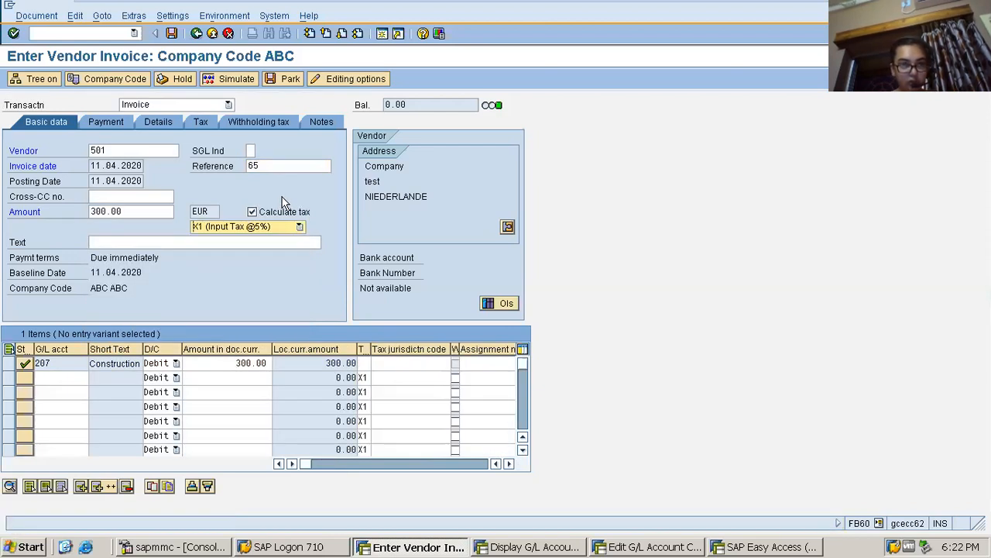
Re-enter tax code X1 in the first line item, correcting the mistyped code
click(362, 363)
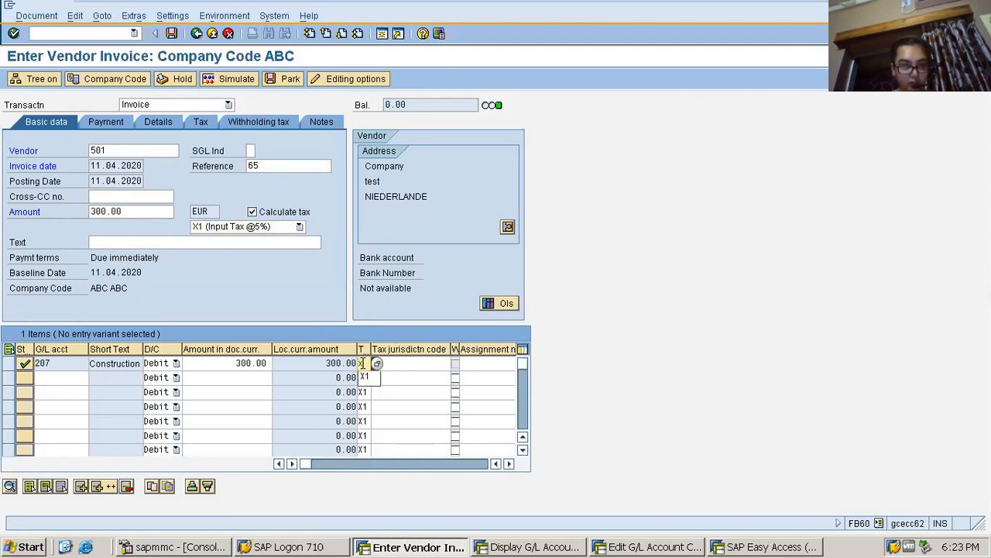
text(X)
key(Return)
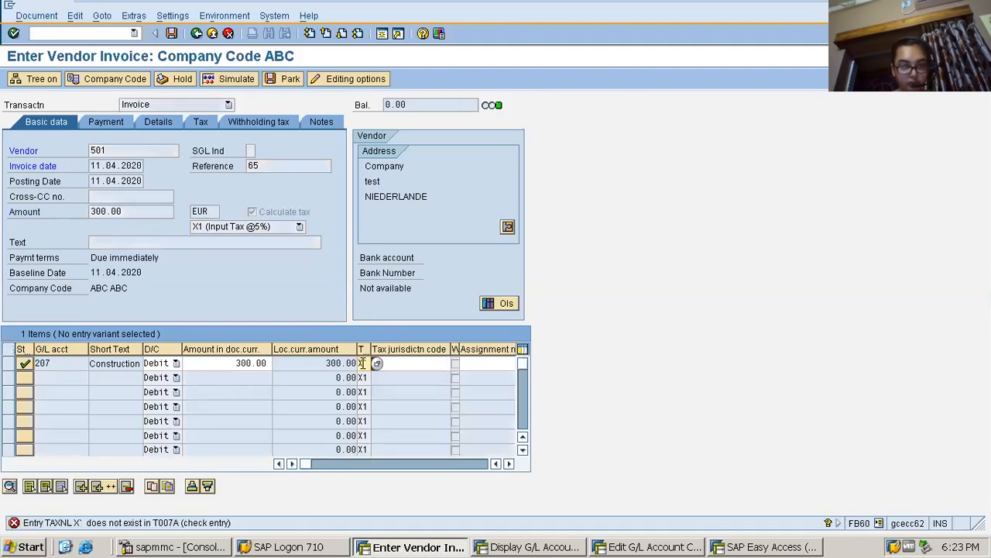
key(BackSpace)
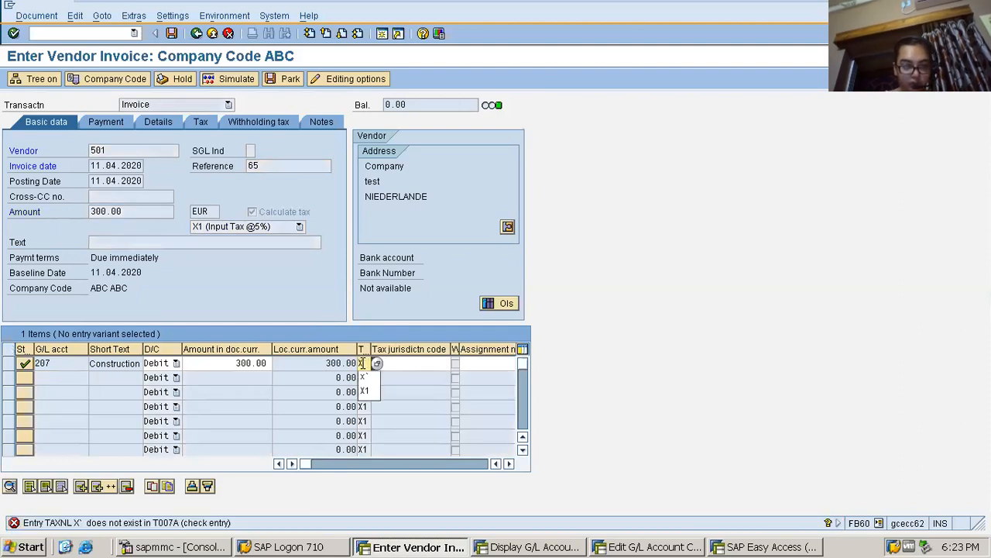
text(1)
key(Return)
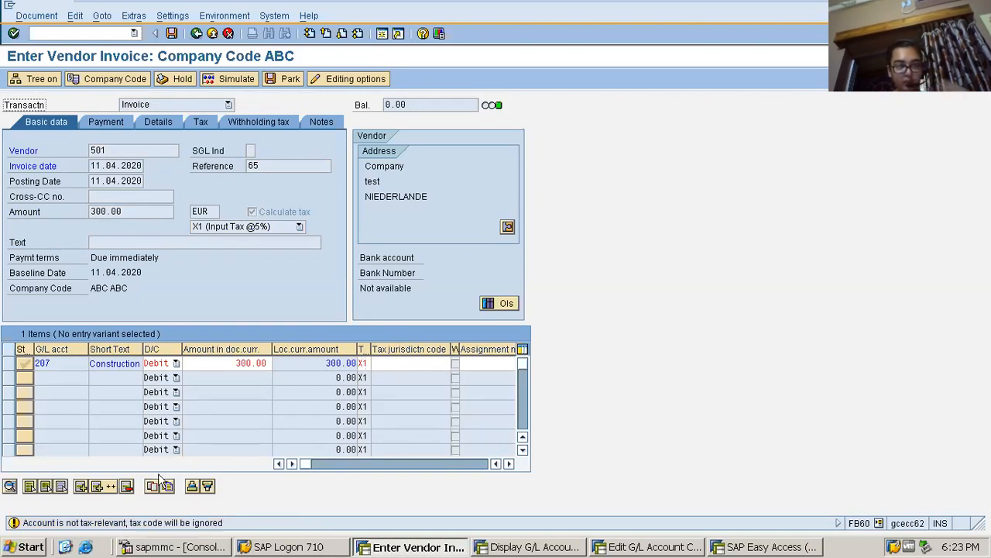
drag(78, 364, 29, 365)
click(29, 367)
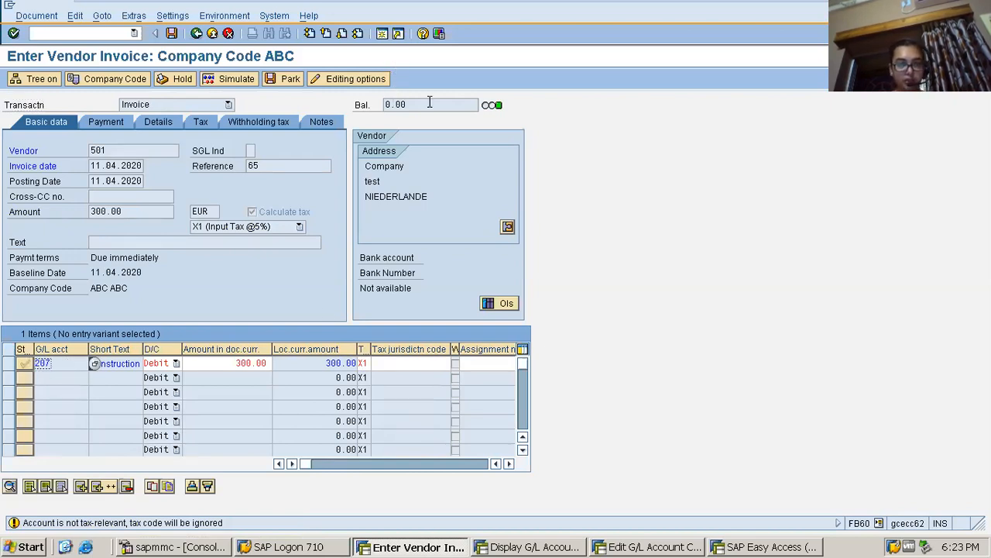
Open the construction cost G/L account of company code ABC for changes in central G/L account maintenance
click(629, 547)
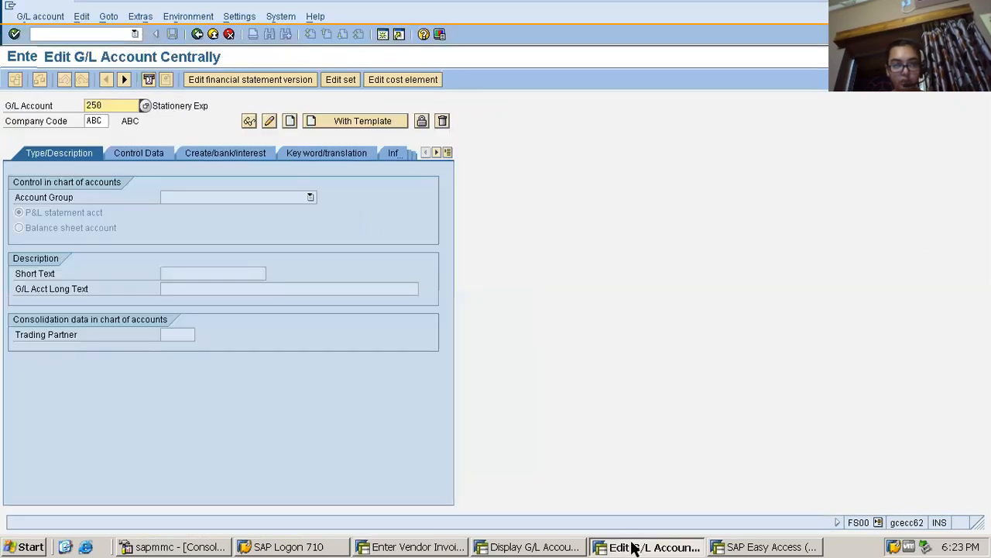
click(116, 104)
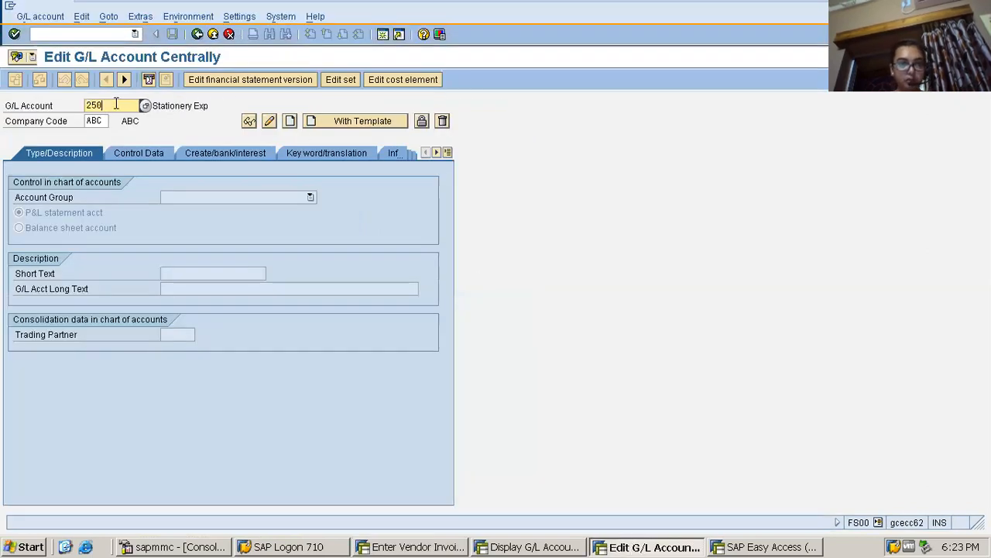
key(BackSpace)
key(BackSpace)
key(BackSpace)
text(207)
click(499, 157)
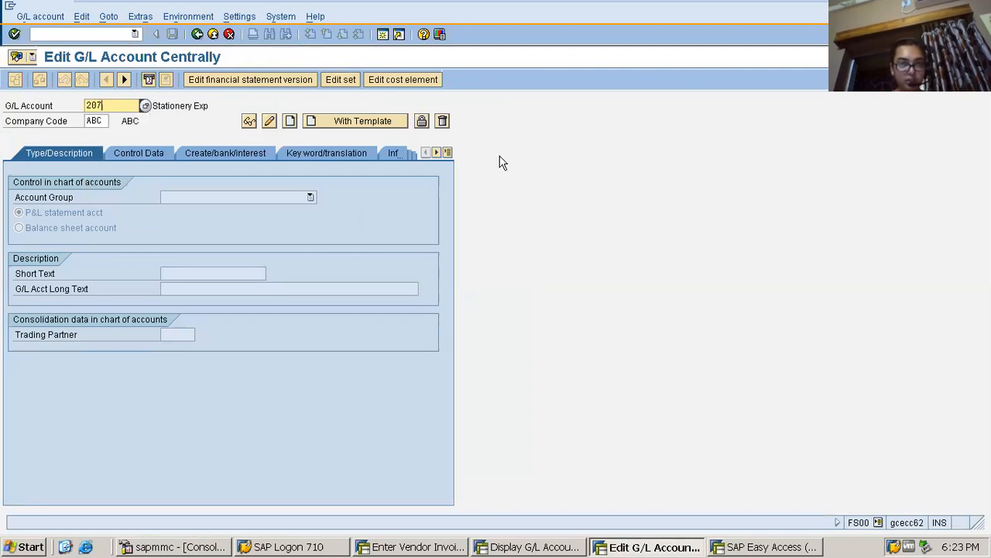
click(272, 120)
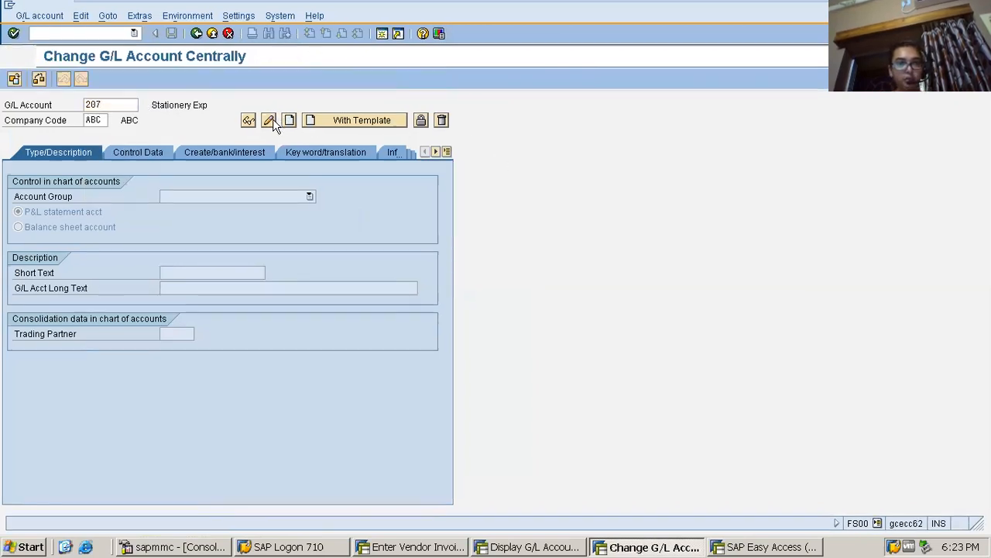
Set the construction cost account's tax category to * (All tax types allowed) in its control data and save the account
click(164, 155)
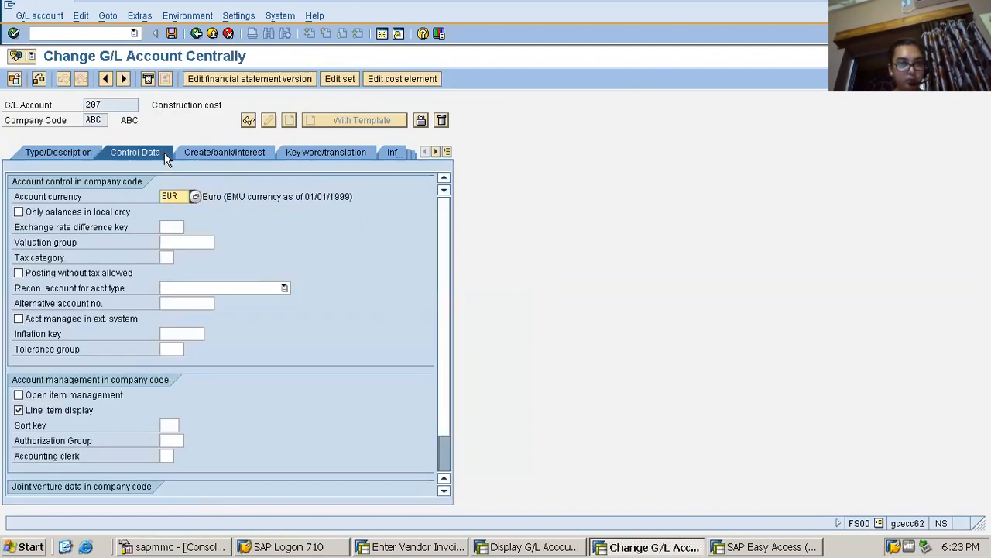
click(45, 262)
click(165, 259)
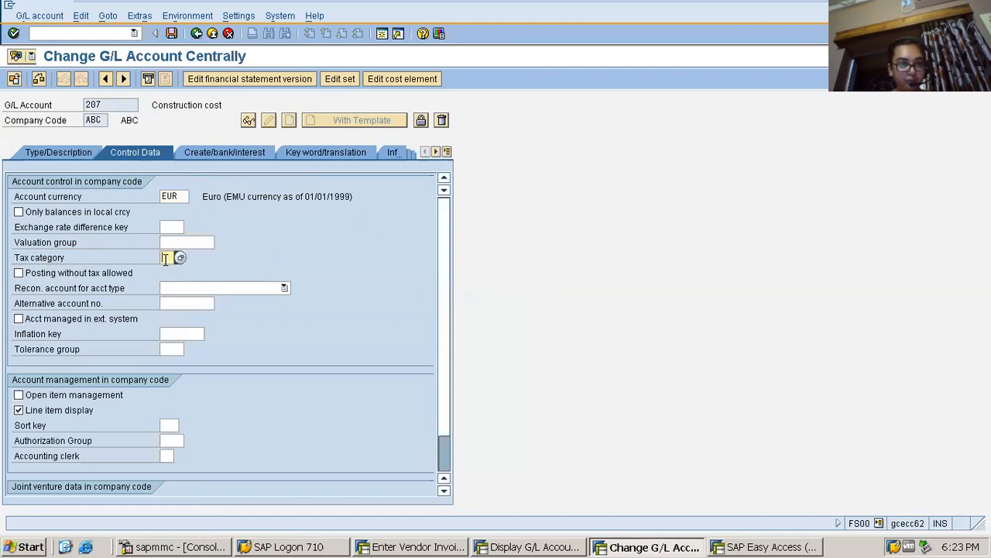
click(179, 258)
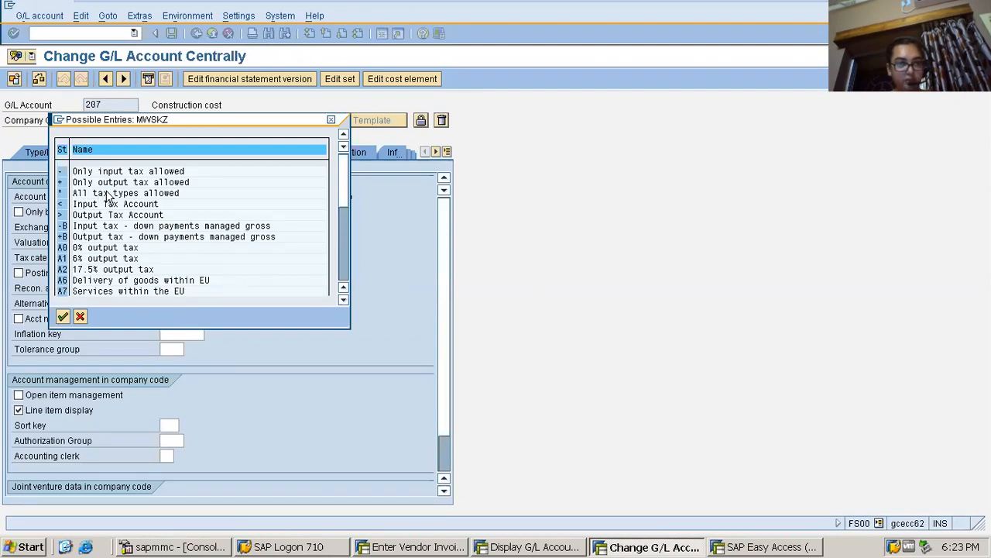
double_click(63, 194)
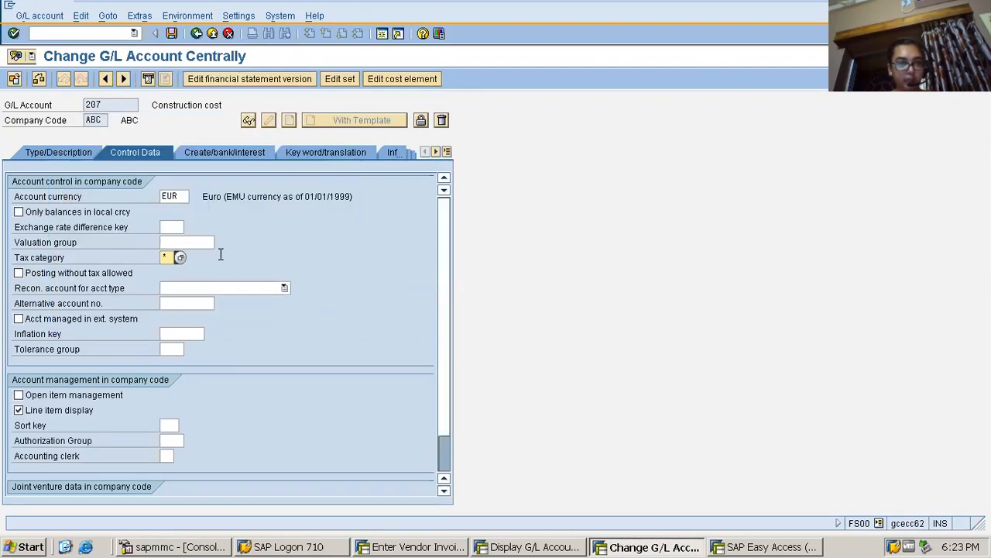
click(171, 34)
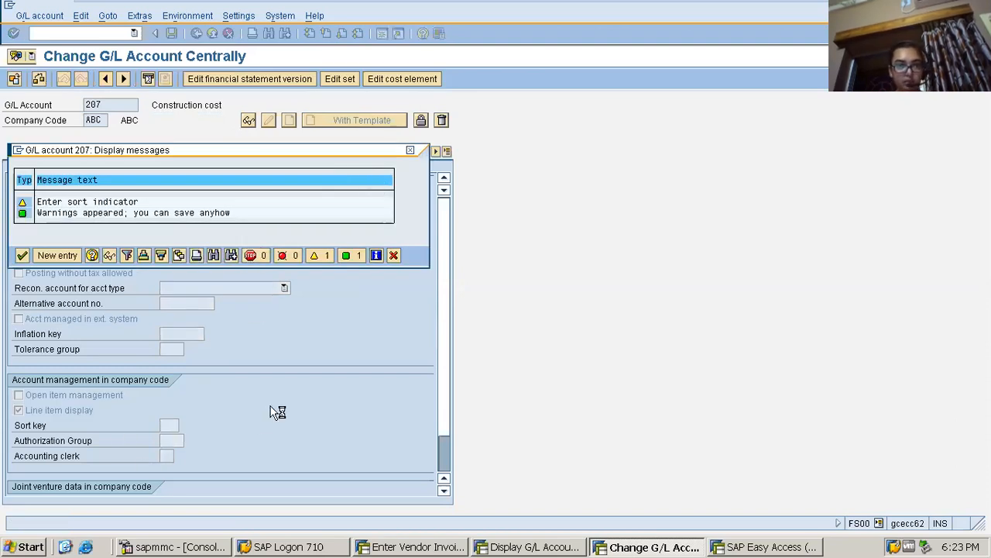
key(Return)
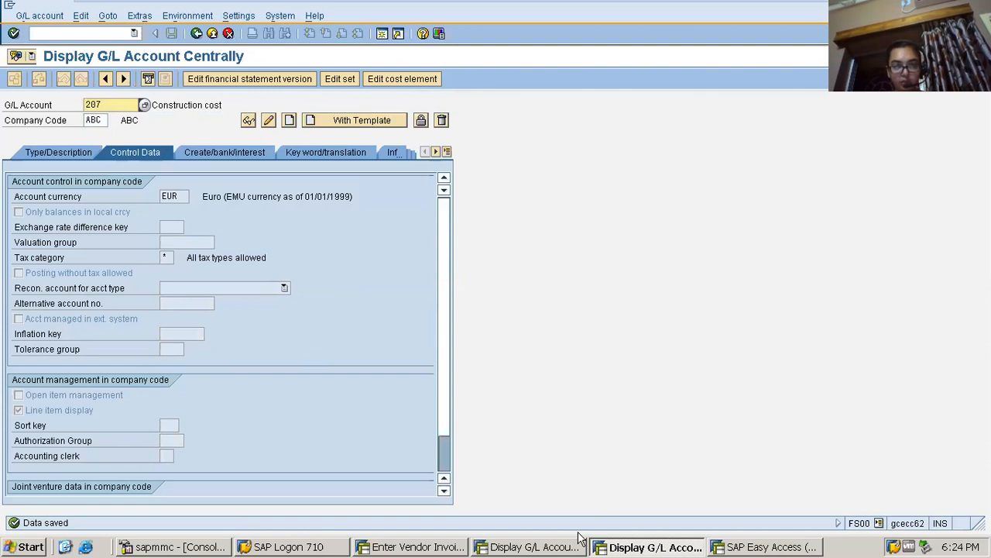
Back in the vendor invoice, apply tax code X1 (Input Tax @5%) to the construction cost item and the basic data, and simulate the posting
click(442, 546)
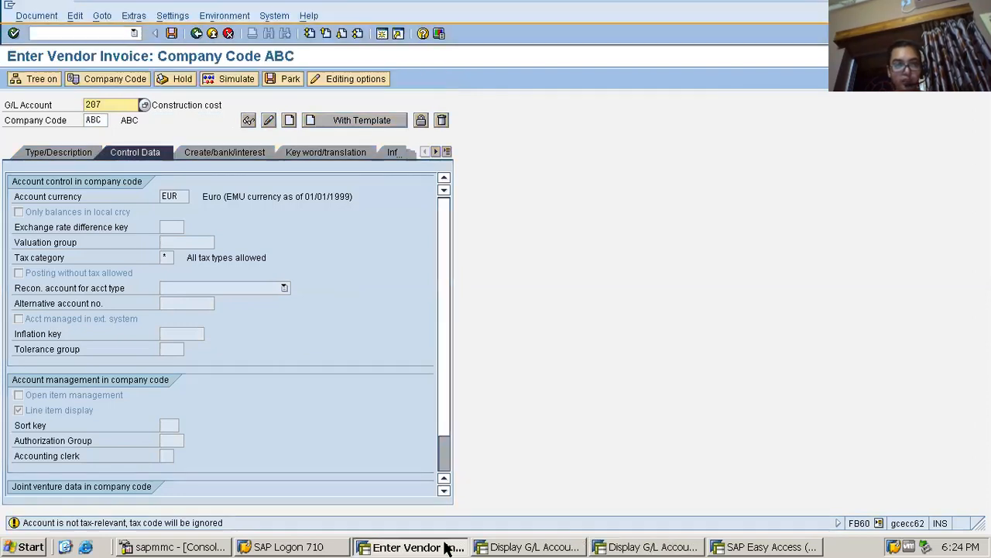
key(Return)
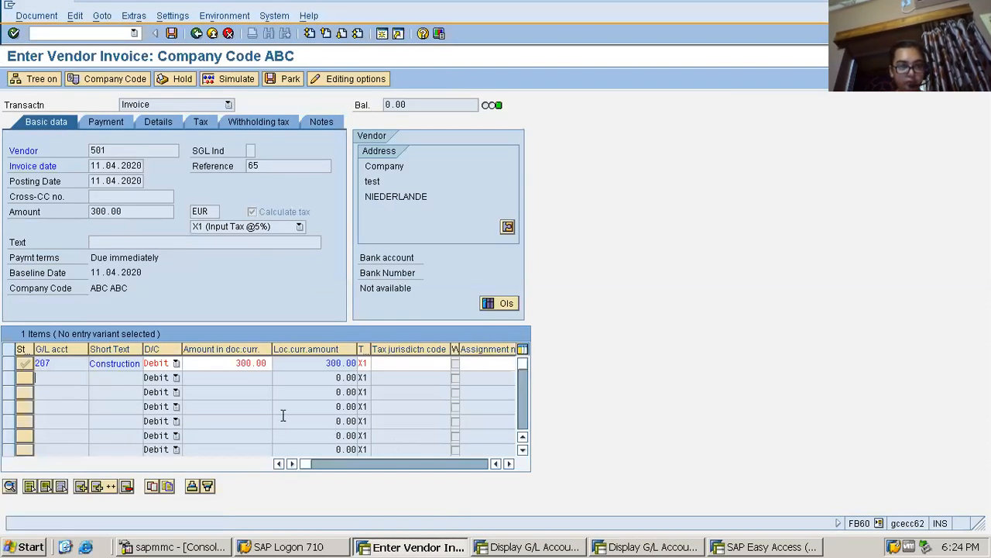
click(363, 363)
text(X1)
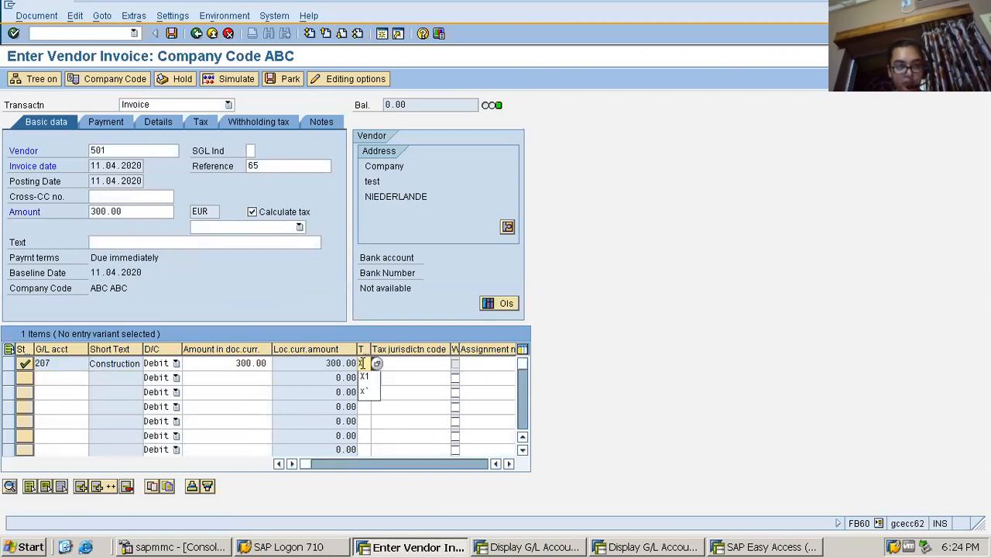
click(261, 226)
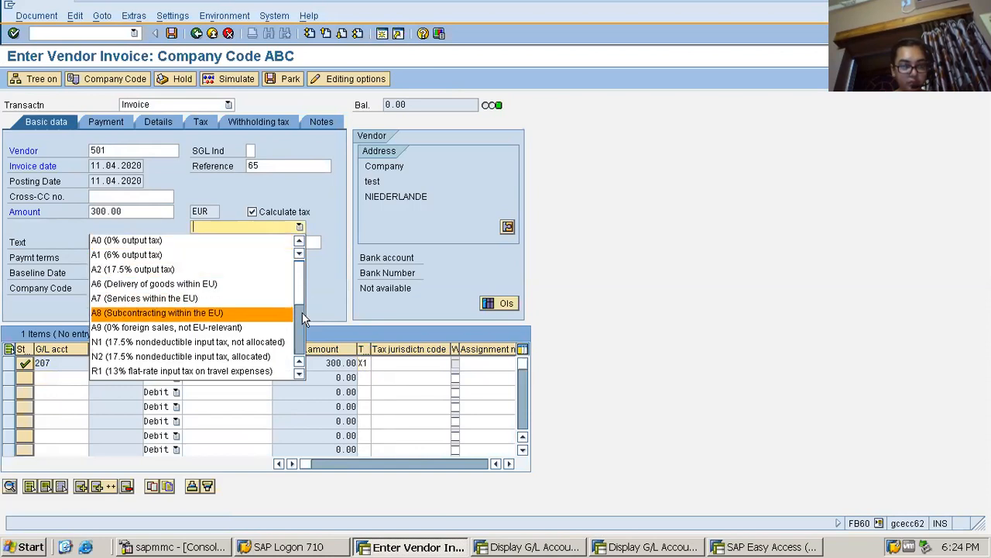
scroll(301, 316, down, 3)
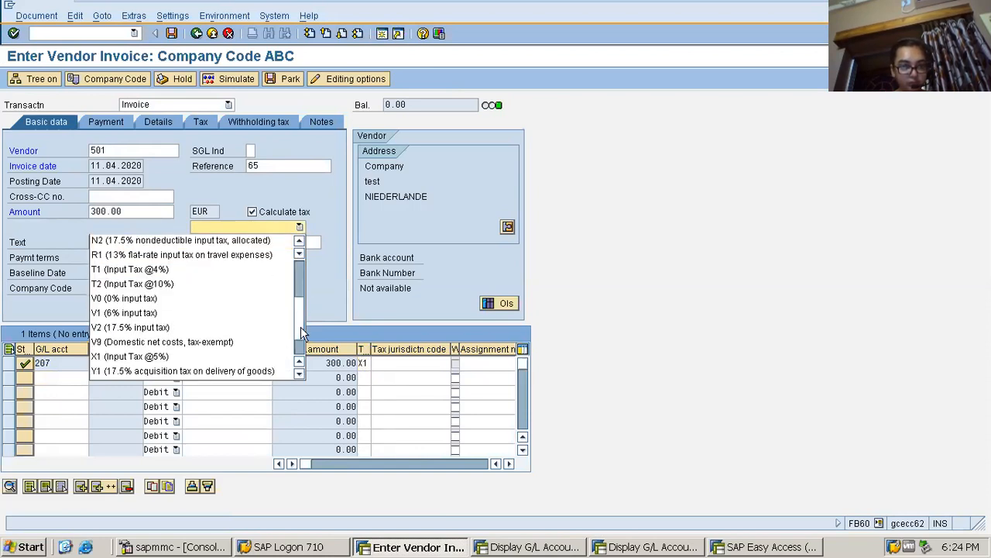
click(228, 354)
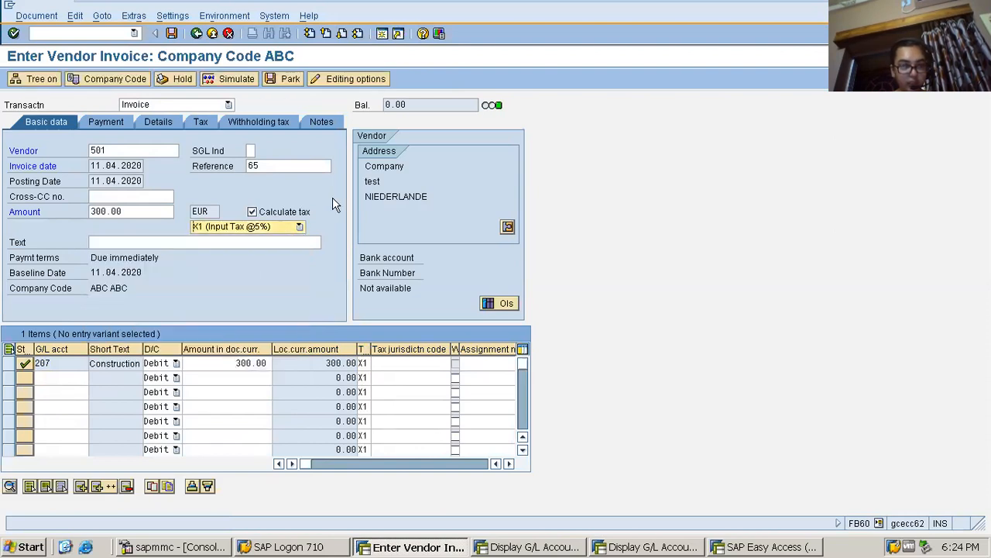
click(237, 81)
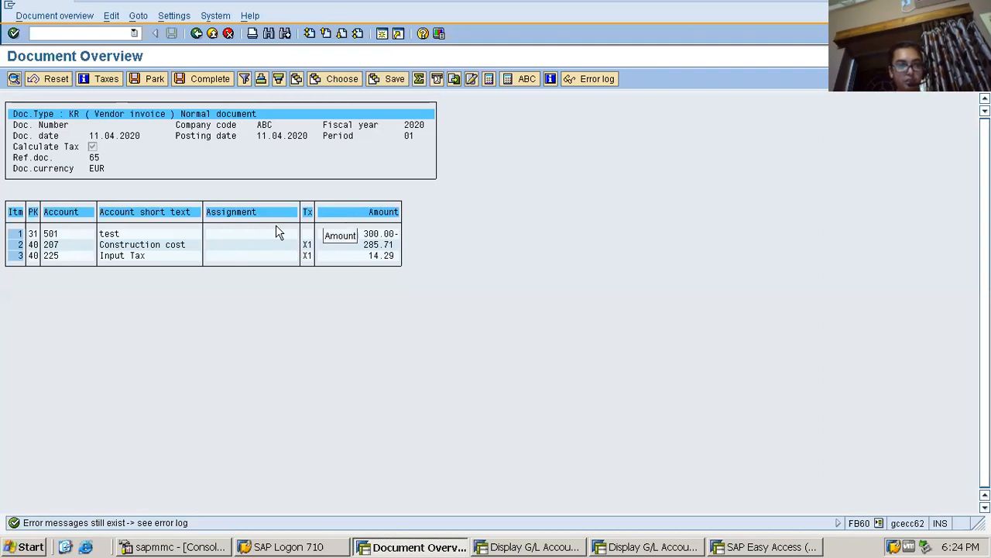
Examine how the simulated document splits the invoice amount between the vendor, construction cost and input tax items
click(137, 255)
click(116, 234)
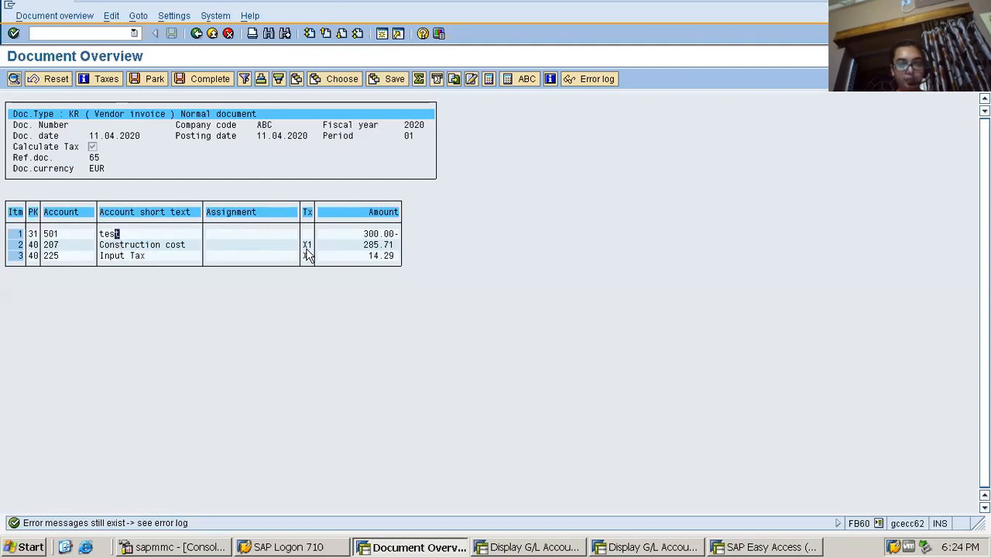
click(370, 234)
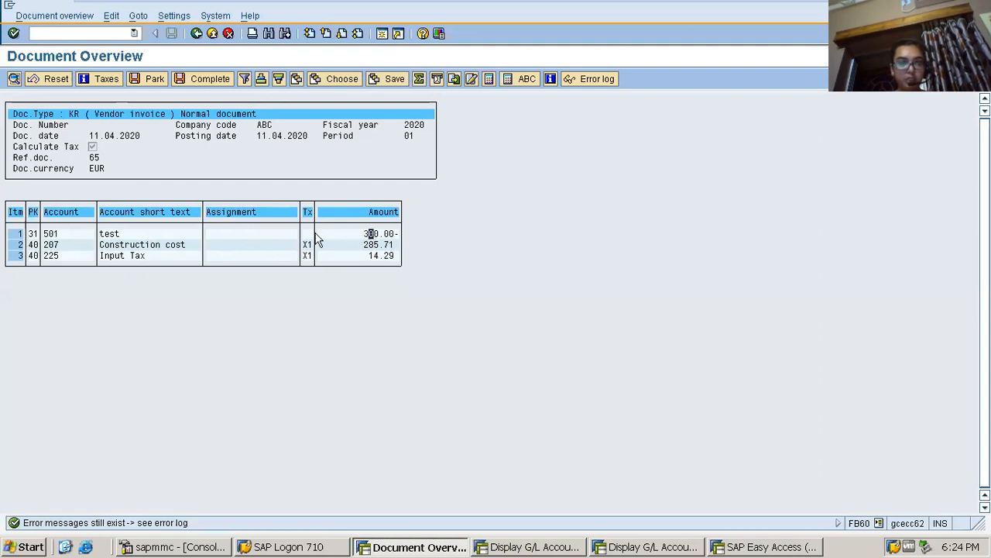
click(128, 257)
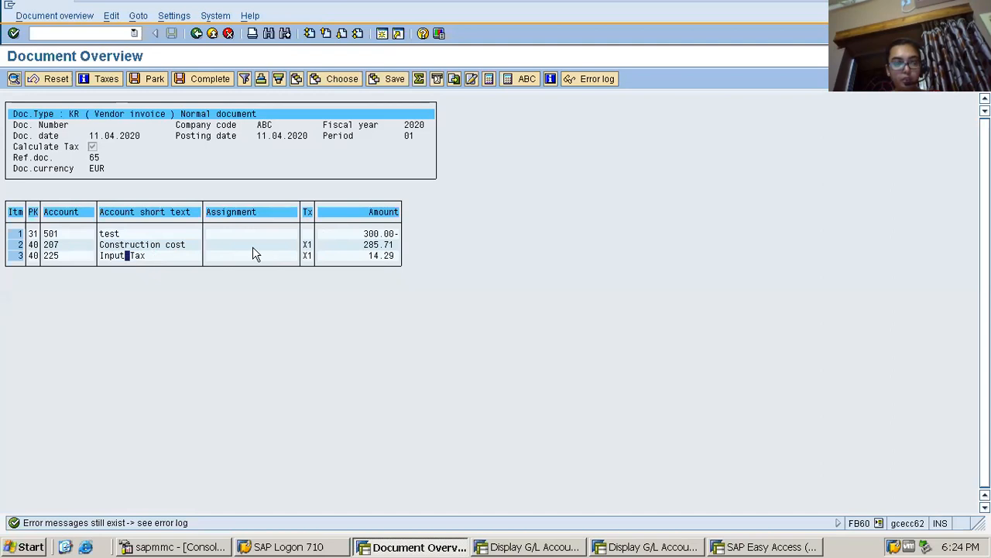
click(371, 235)
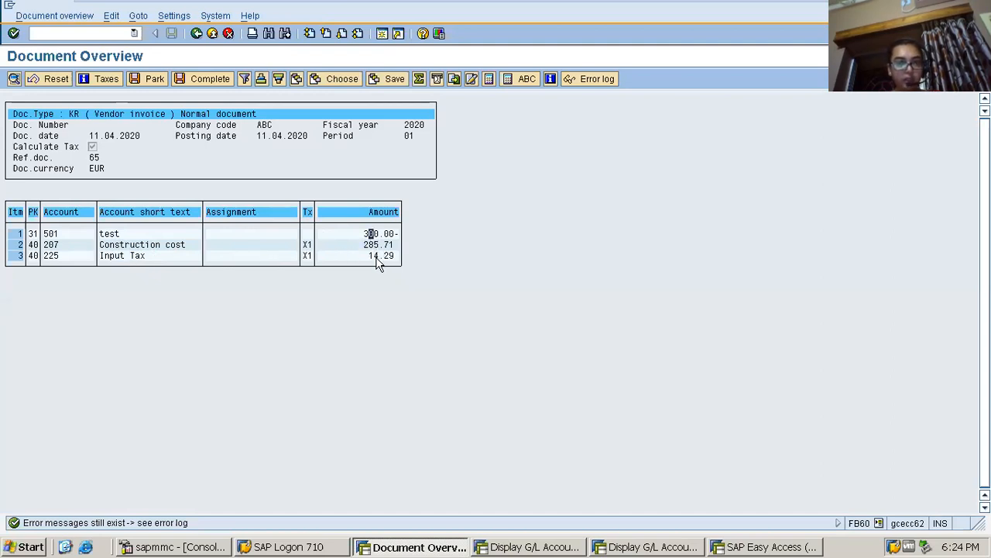
click(172, 245)
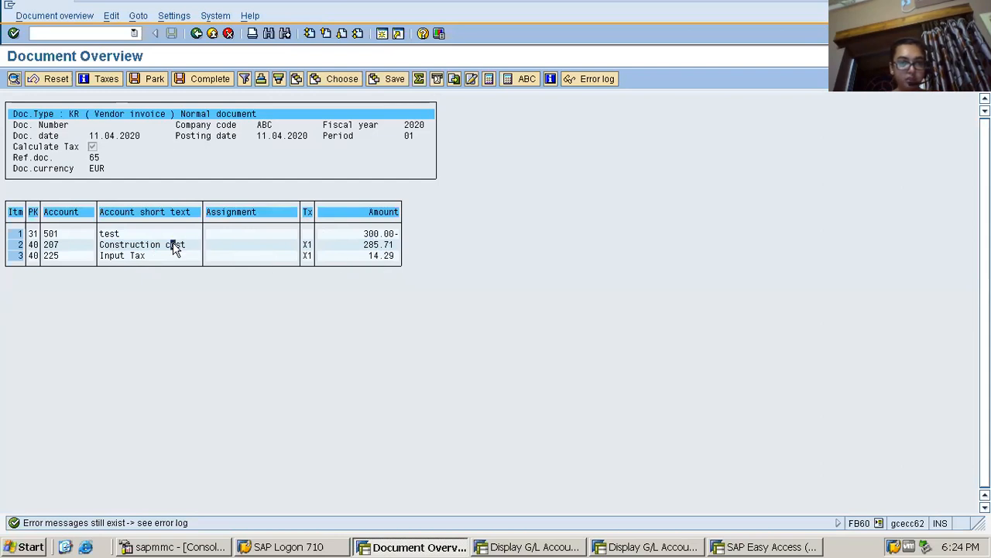
click(356, 245)
click(365, 256)
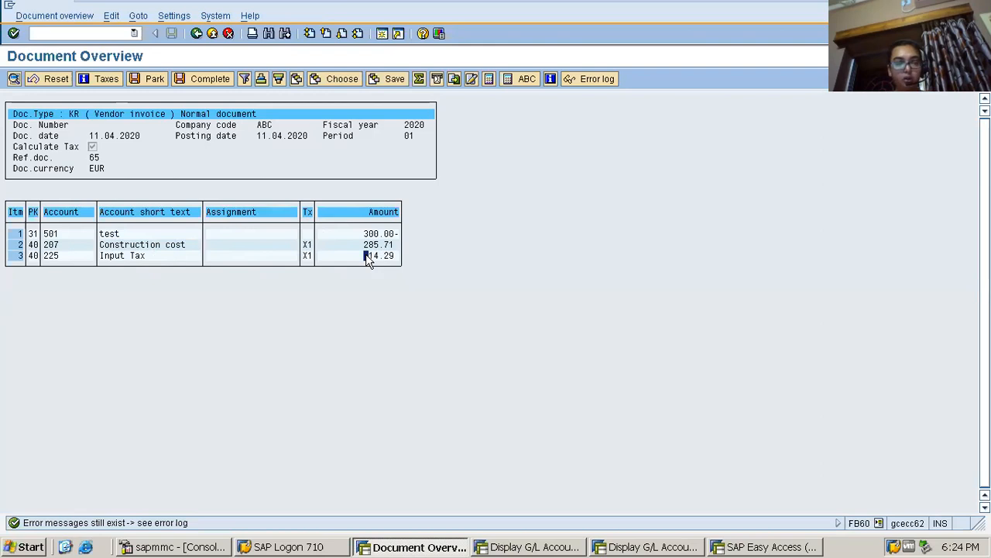
click(380, 242)
click(376, 255)
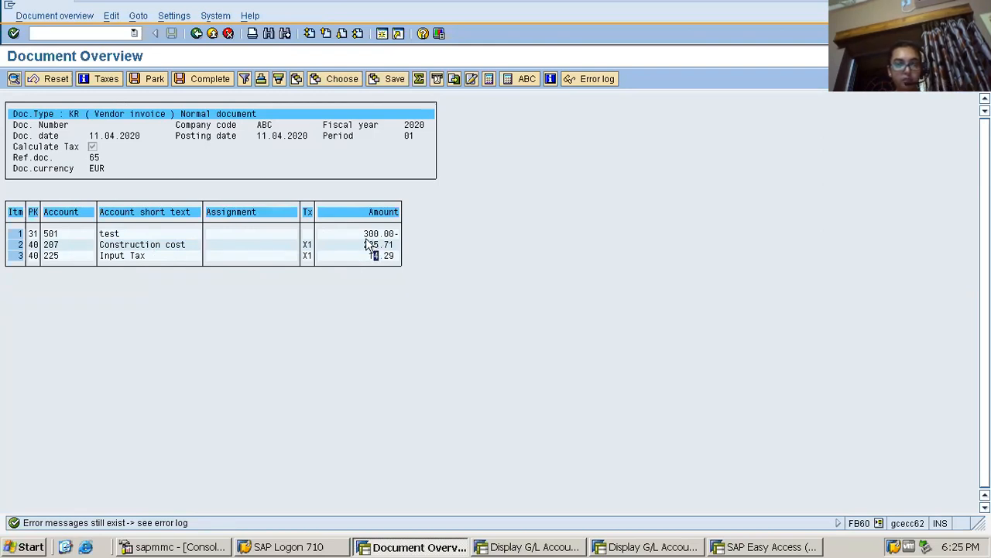
Enter the text "test" in the input tax item of the simulated document and post the vendor invoice
double_click(132, 254)
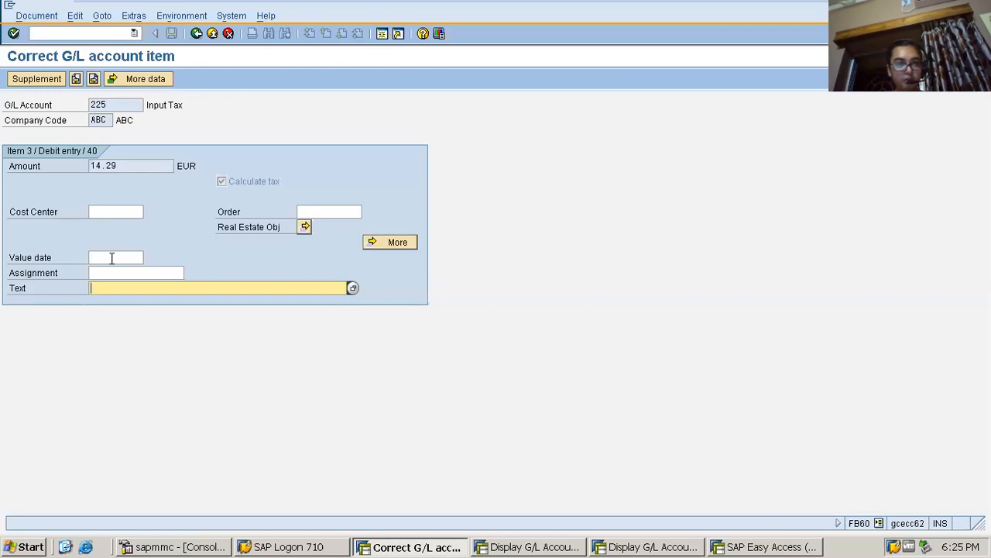
click(112, 258)
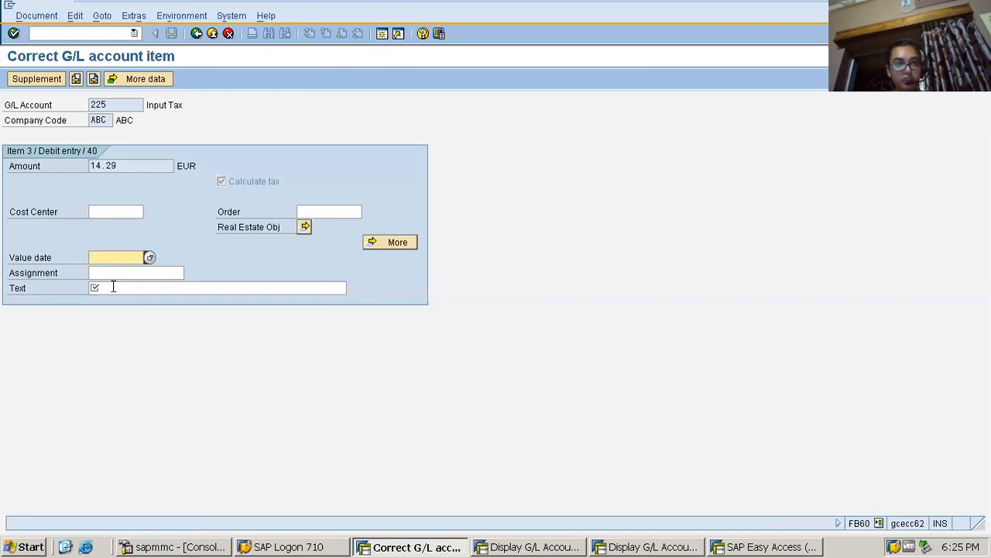
click(114, 287)
click(113, 286)
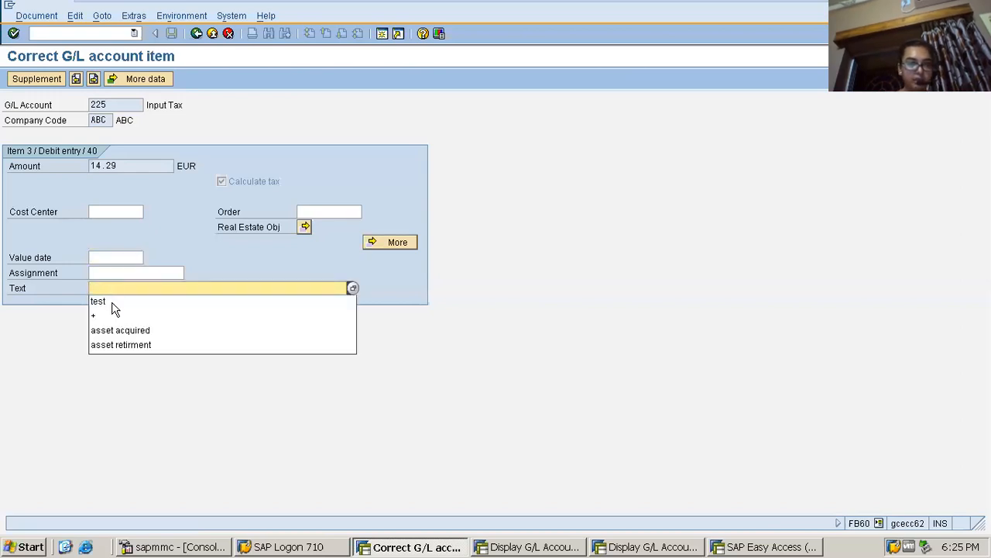
click(112, 305)
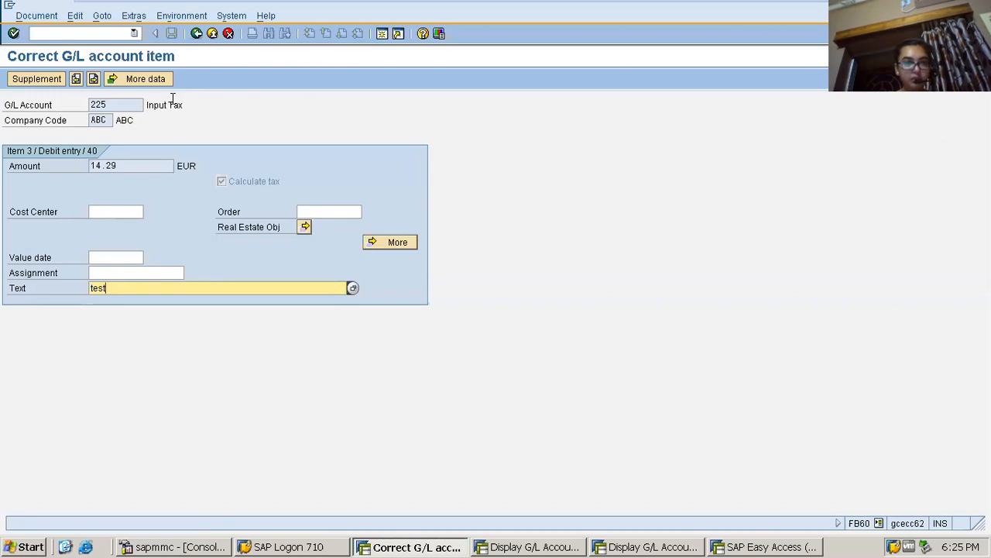
key(Return)
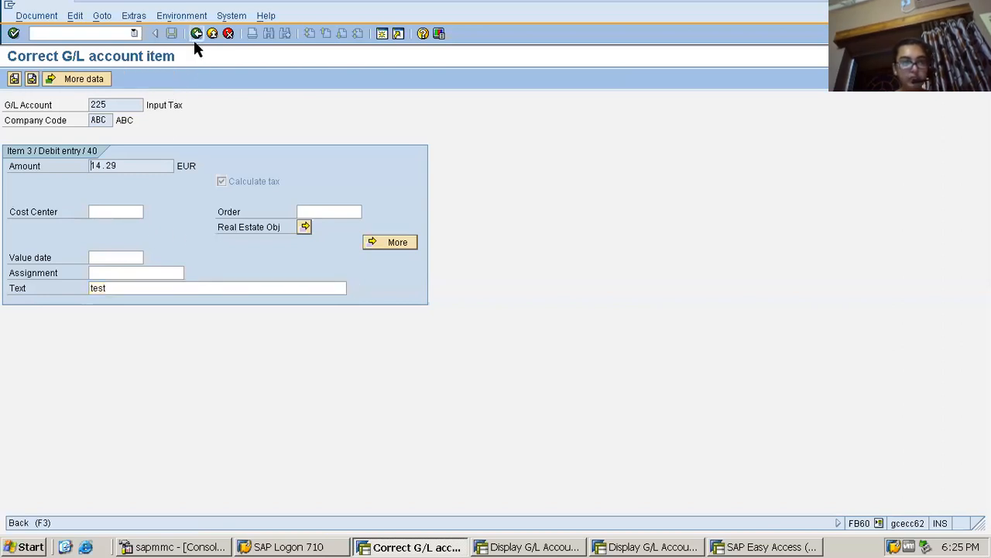
click(194, 37)
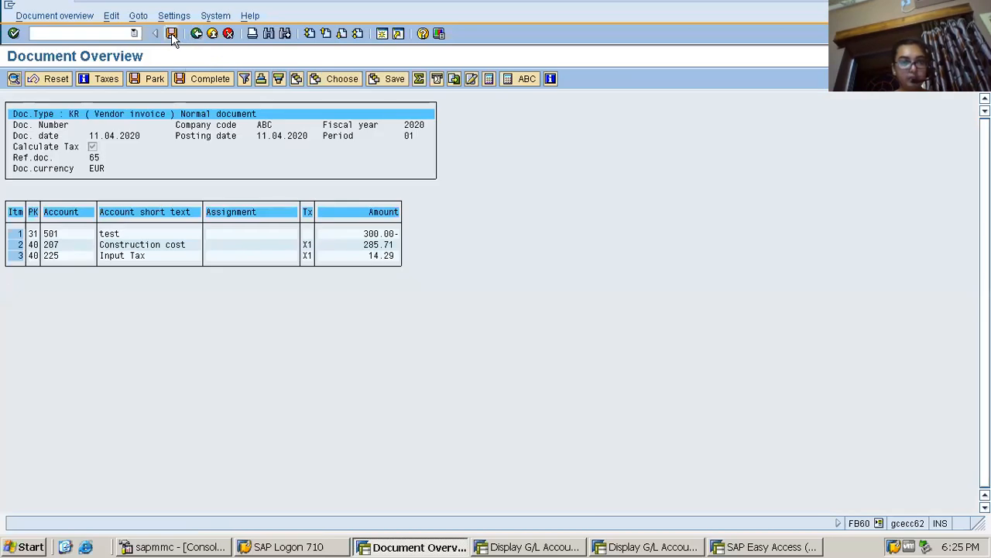
click(172, 33)
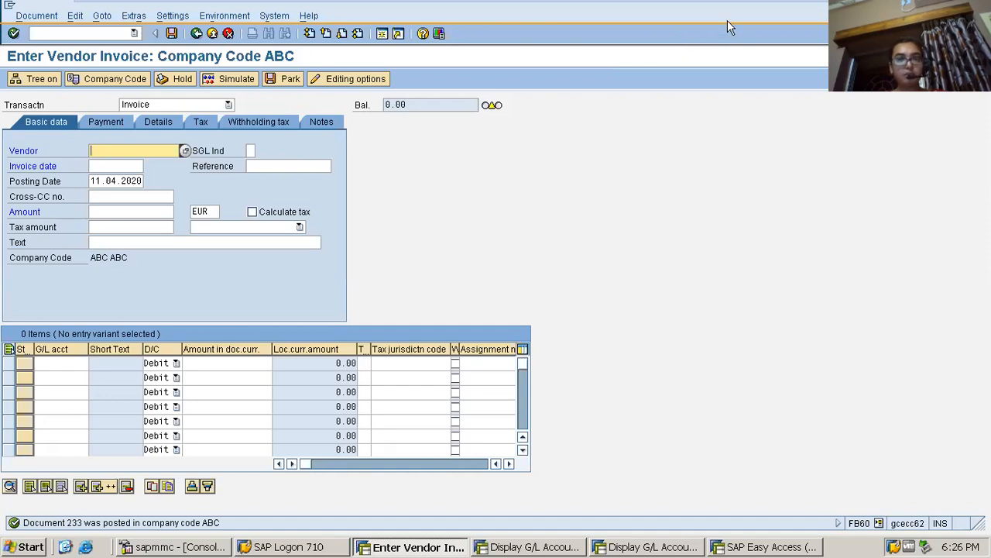
mouse_move(727, 2)
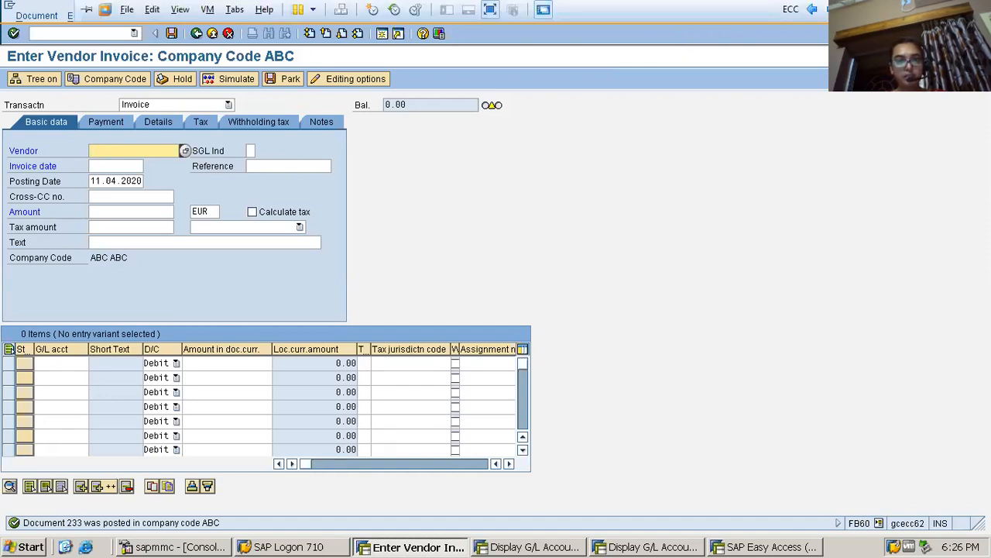